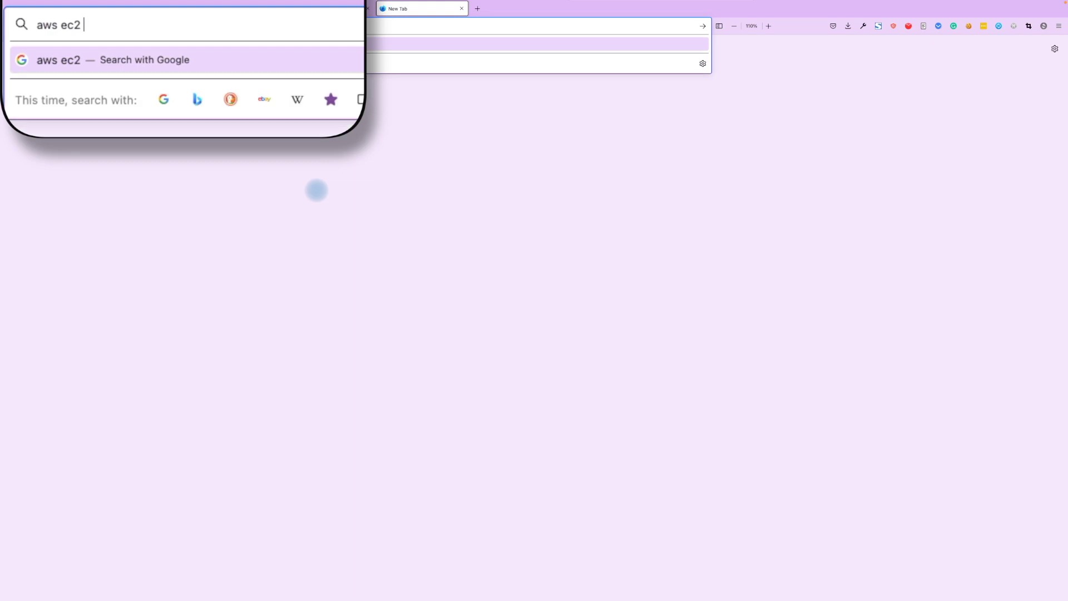
Search Google for 'aws ec2 price calculator' to reach the AWS Pricing Calculator.
{"action": "type", "text": "price calculator"}
{"action": "key", "text": "Return"}
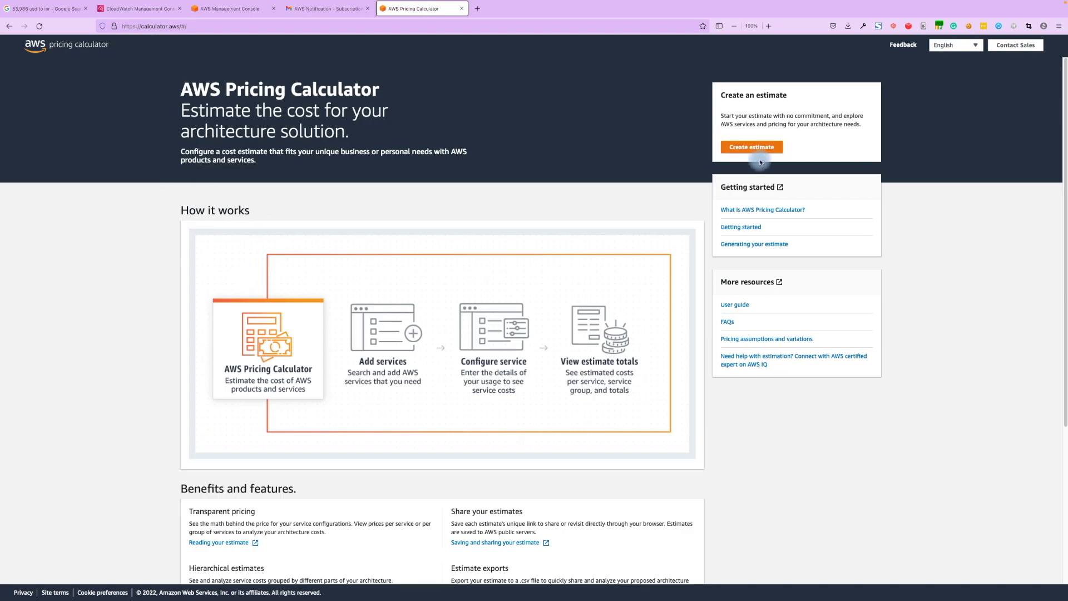
Create a new estimate and add Amazon EC2 by searching 'ec2'.
{"action": "left_click", "coordinate": [757, 155]}
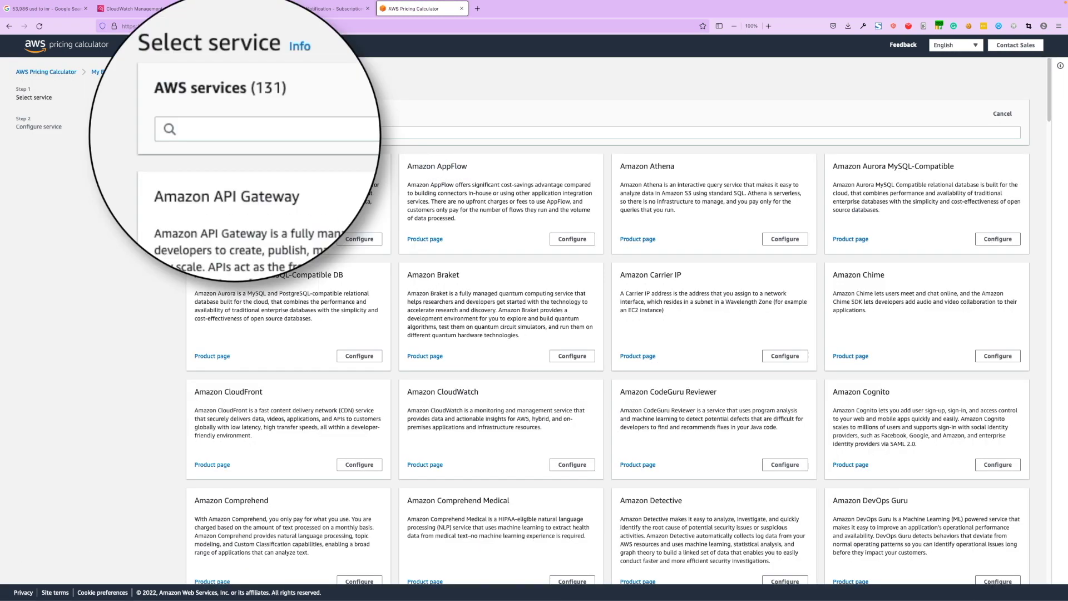
{"action": "left_click", "coordinate": [223, 140]}
{"action": "type", "text": "e"}
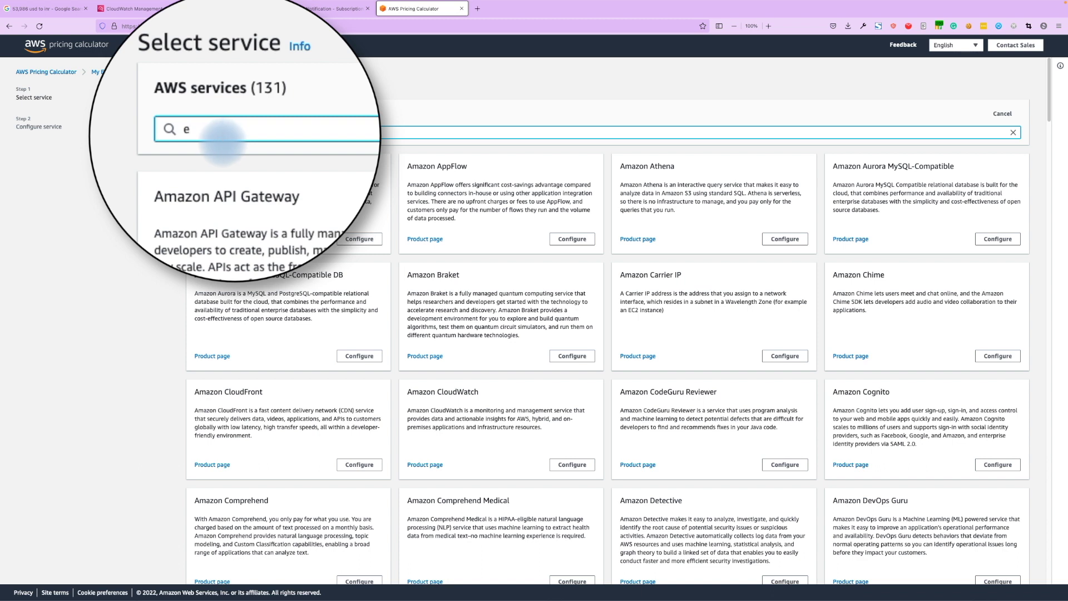
{"action": "type", "text": "c2"}
{"action": "left_click", "coordinate": [352, 255]}
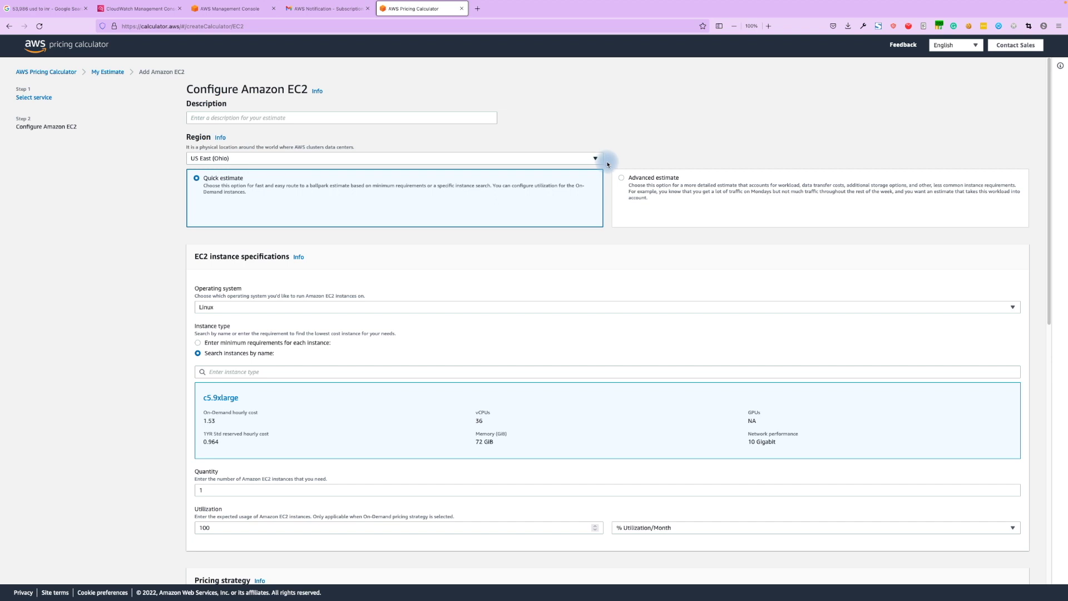
Switch to Advanced estimate with a Daily spike traffic workload.
{"action": "left_click", "coordinate": [620, 178]}
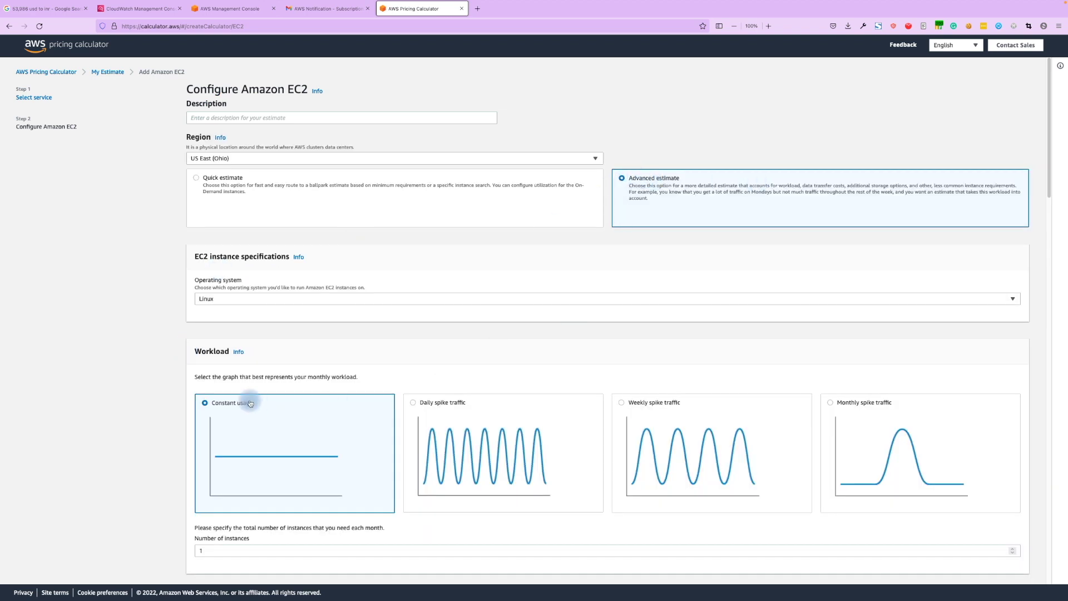
{"action": "scroll", "coordinate": [213, 419], "scroll_direction": "down", "scroll_amount": 1}
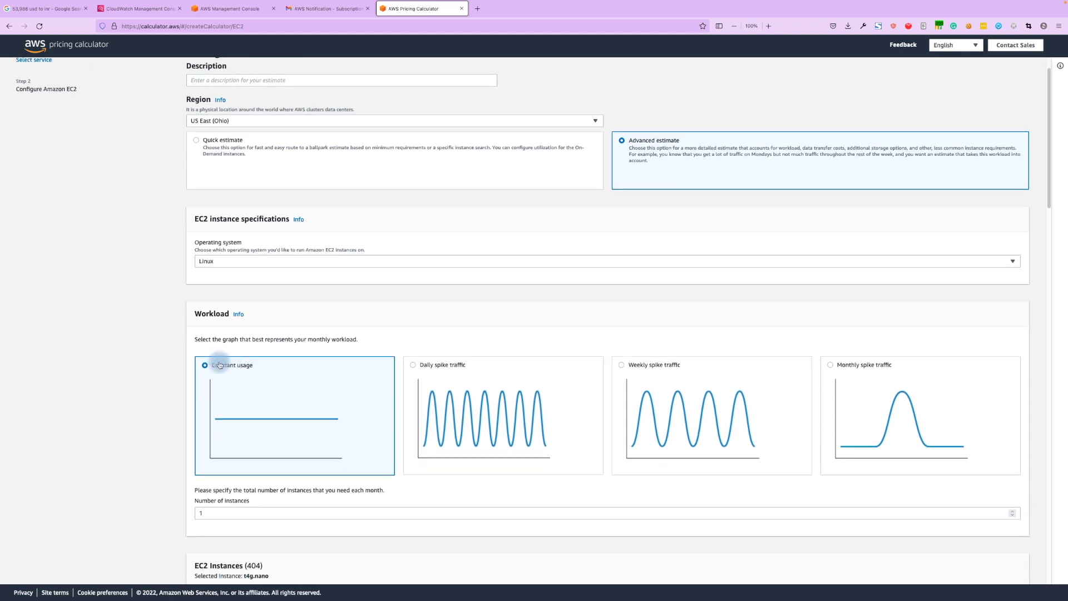
{"action": "left_click", "coordinate": [413, 366]}
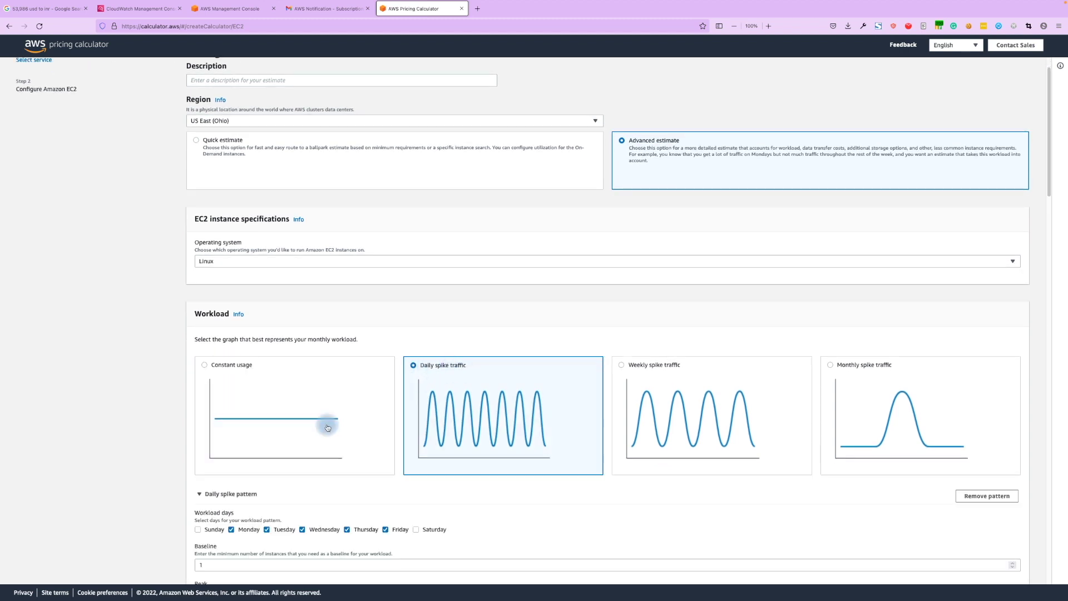
{"action": "scroll", "coordinate": [318, 420], "scroll_direction": "down", "scroll_amount": 3}
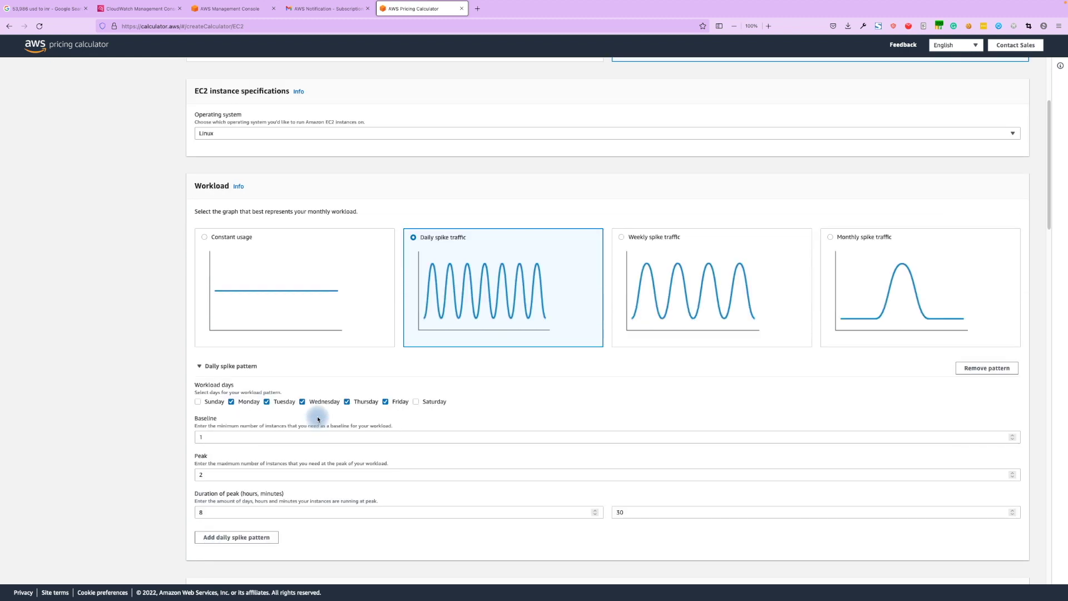
Add Sunday and Saturday so the daily spike runs all seven days.
{"action": "left_click", "coordinate": [197, 405]}
{"action": "left_click", "coordinate": [417, 403]}
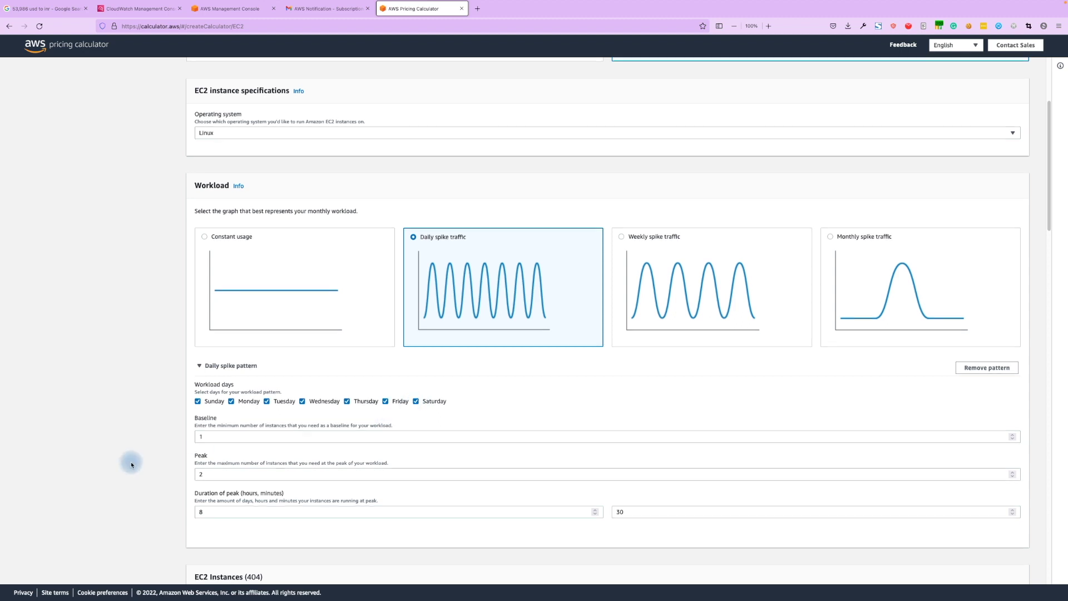
{"action": "scroll", "coordinate": [132, 464], "scroll_direction": "down", "scroll_amount": 2}
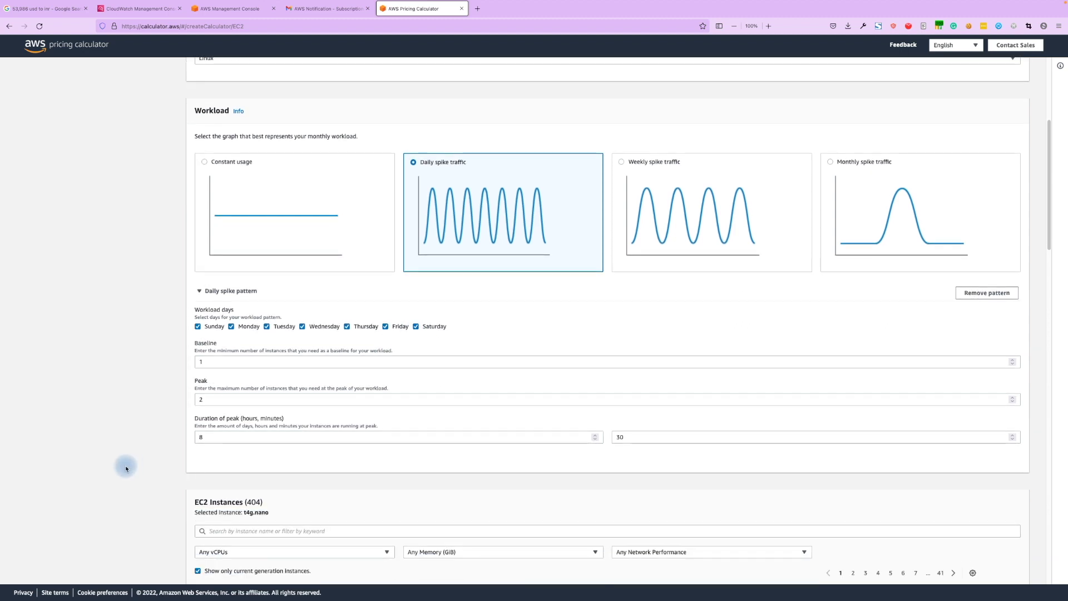
{"action": "scroll", "coordinate": [187, 413], "scroll_direction": "down", "scroll_amount": 2}
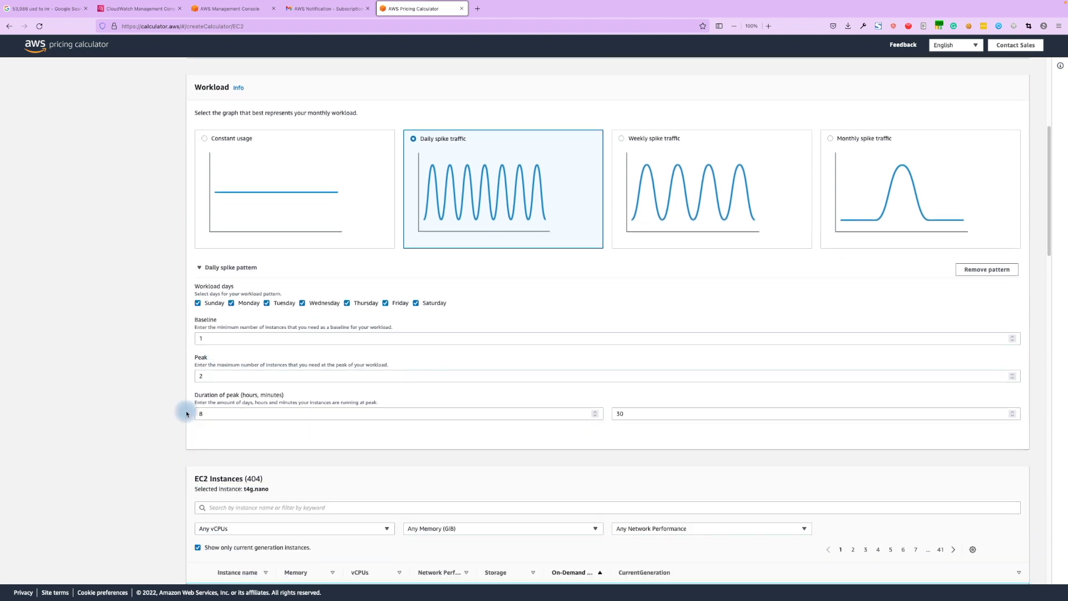
{"action": "scroll", "coordinate": [186, 413], "scroll_direction": "down", "scroll_amount": 2}
{"action": "scroll", "coordinate": [389, 455], "scroll_direction": "down", "scroll_amount": 3}
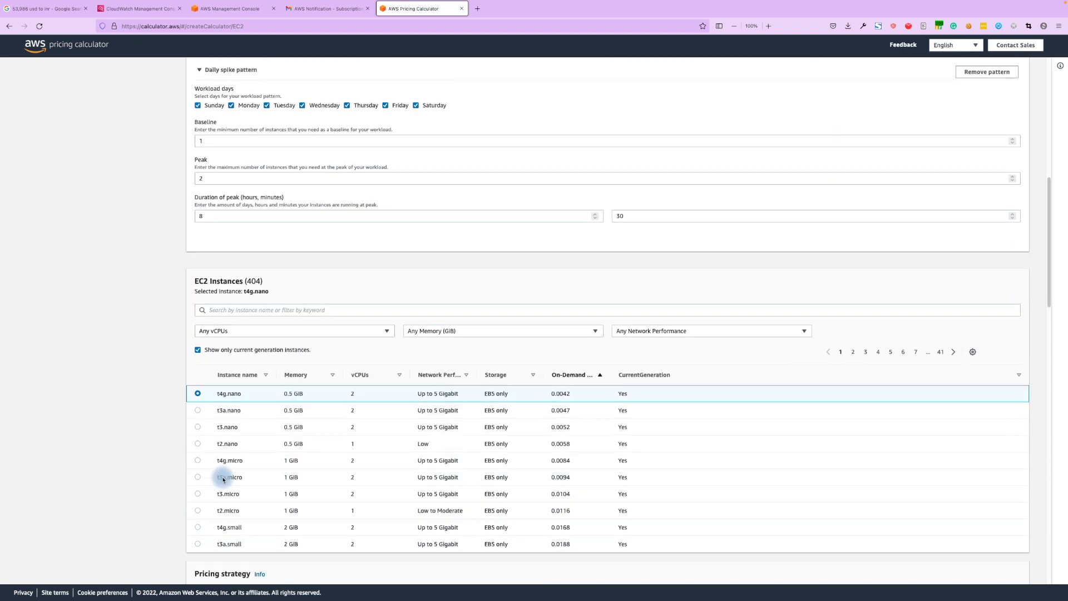
{"action": "scroll", "coordinate": [223, 479], "scroll_direction": "down", "scroll_amount": 2}
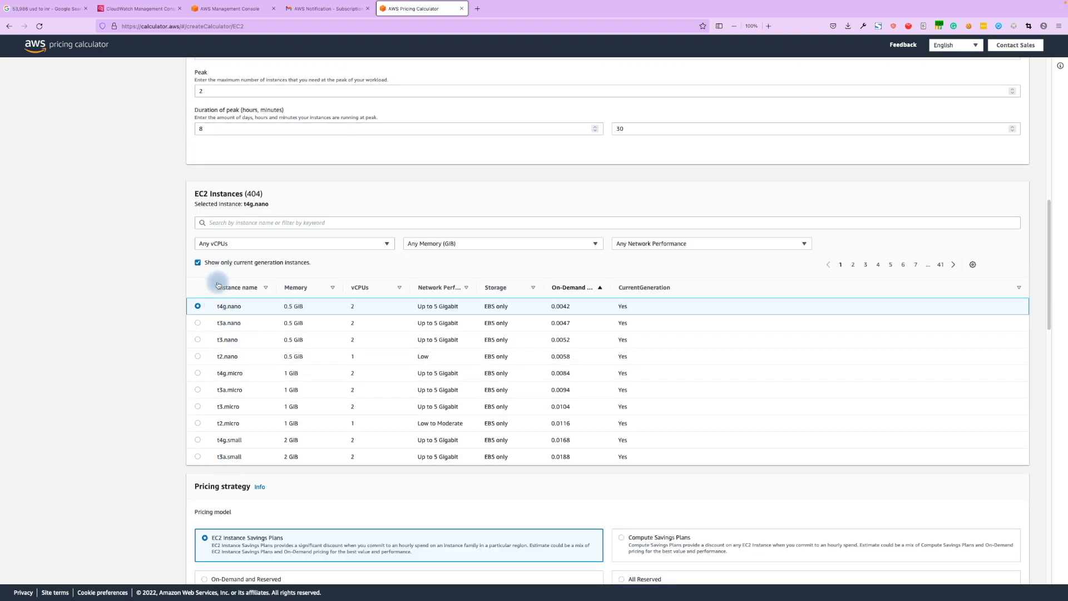
Note the t4g.nano instance and set the pricing model to On-Demand.
{"action": "left_click_drag", "start_coordinate": [212, 309], "coordinate": [240, 308]}
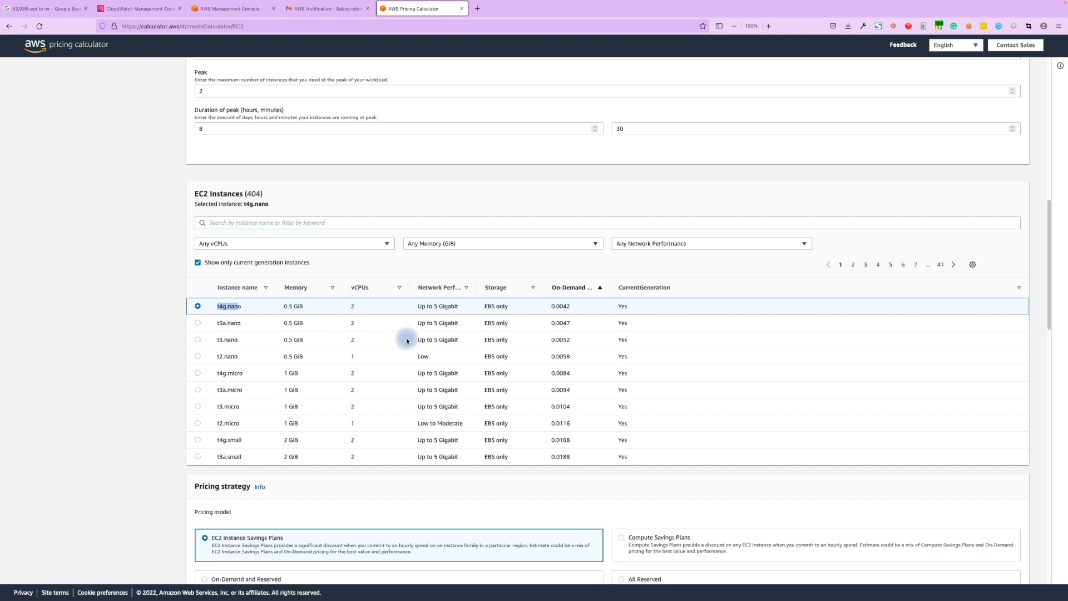
{"action": "scroll", "coordinate": [167, 432], "scroll_direction": "down", "scroll_amount": 4}
{"action": "scroll", "coordinate": [180, 477], "scroll_direction": "down", "scroll_amount": 1}
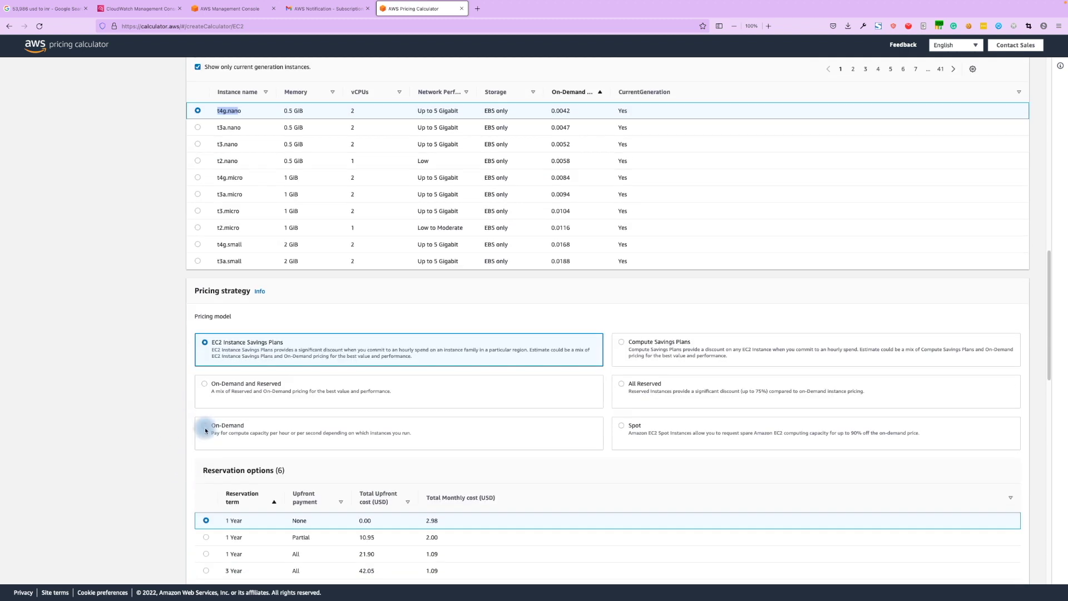
{"action": "left_click", "coordinate": [202, 433]}
{"action": "scroll", "coordinate": [179, 441], "scroll_direction": "down", "scroll_amount": 3}
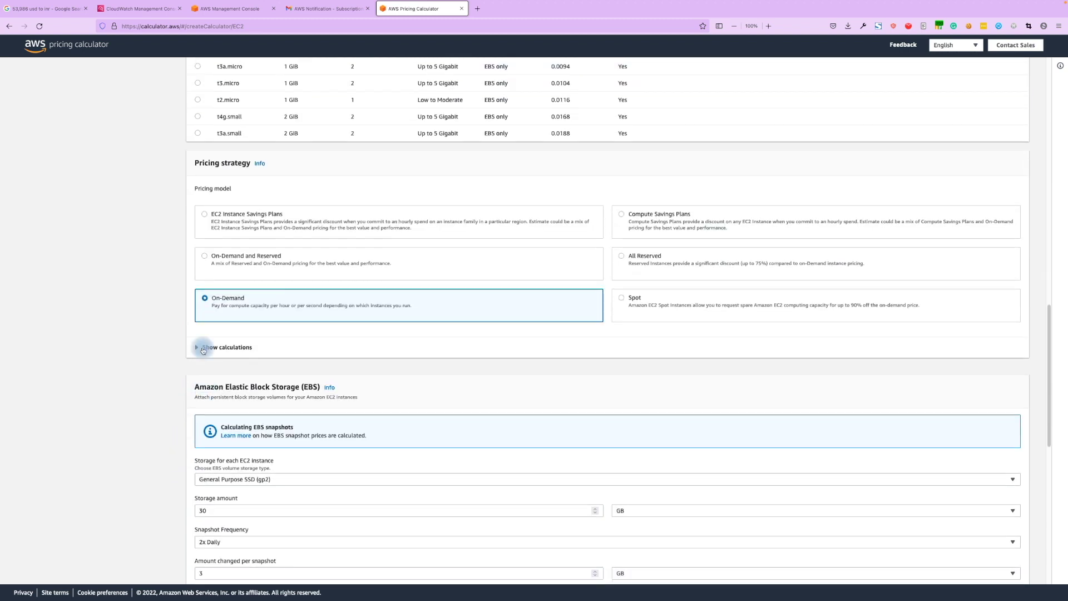
{"action": "scroll", "coordinate": [150, 436], "scroll_direction": "down", "scroll_amount": 3}
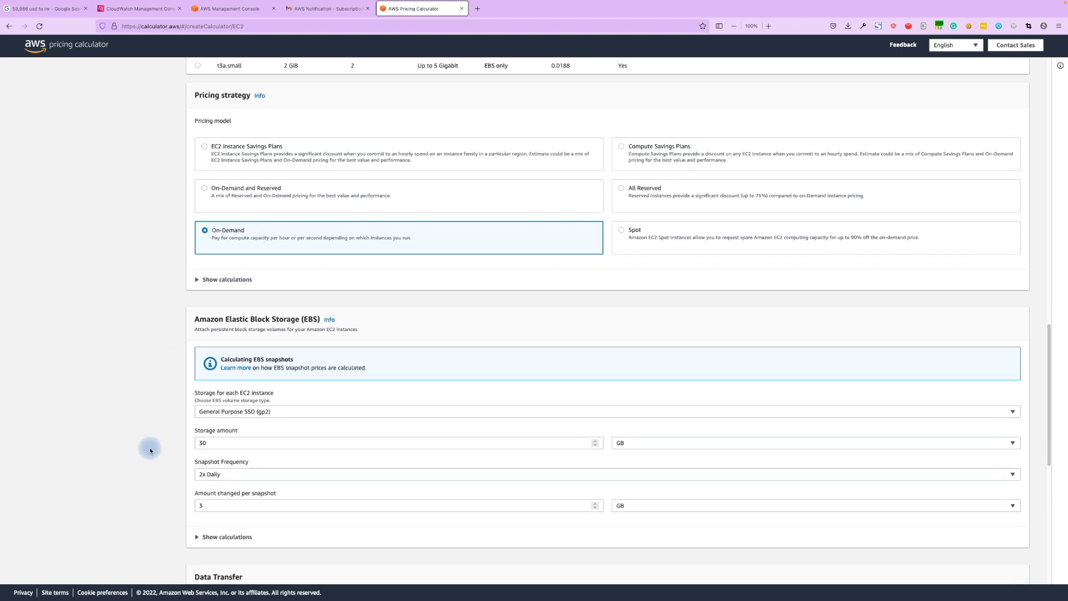
Show the EBS and EC2 cost calculations and highlight the monthly On-Demand cost.
{"action": "left_click", "coordinate": [196, 493]}
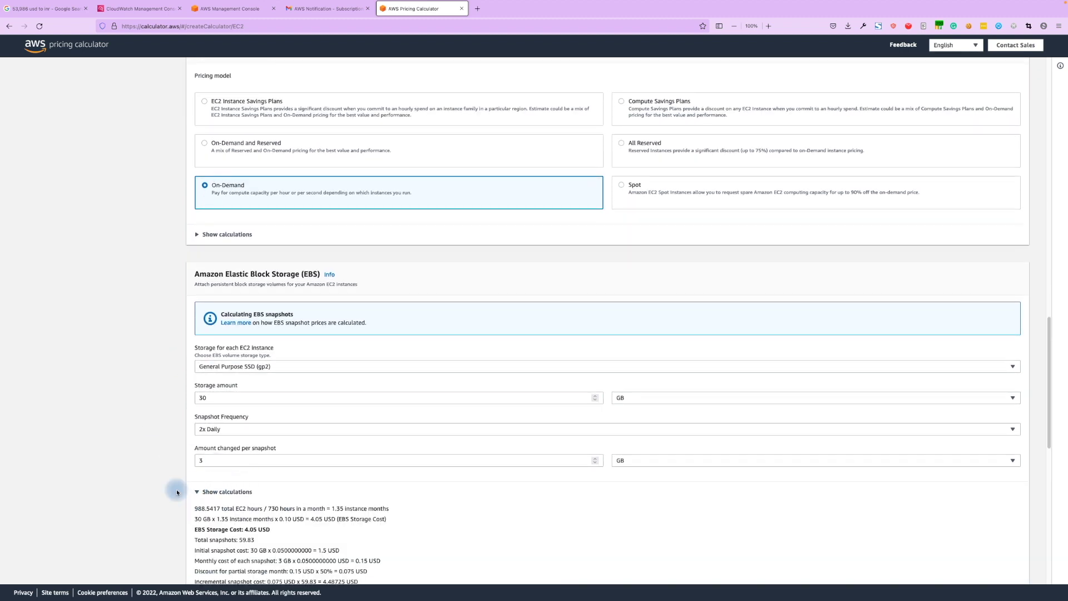
{"action": "scroll", "coordinate": [162, 493], "scroll_direction": "down", "scroll_amount": 5}
{"action": "scroll", "coordinate": [289, 461], "scroll_direction": "up", "scroll_amount": 5}
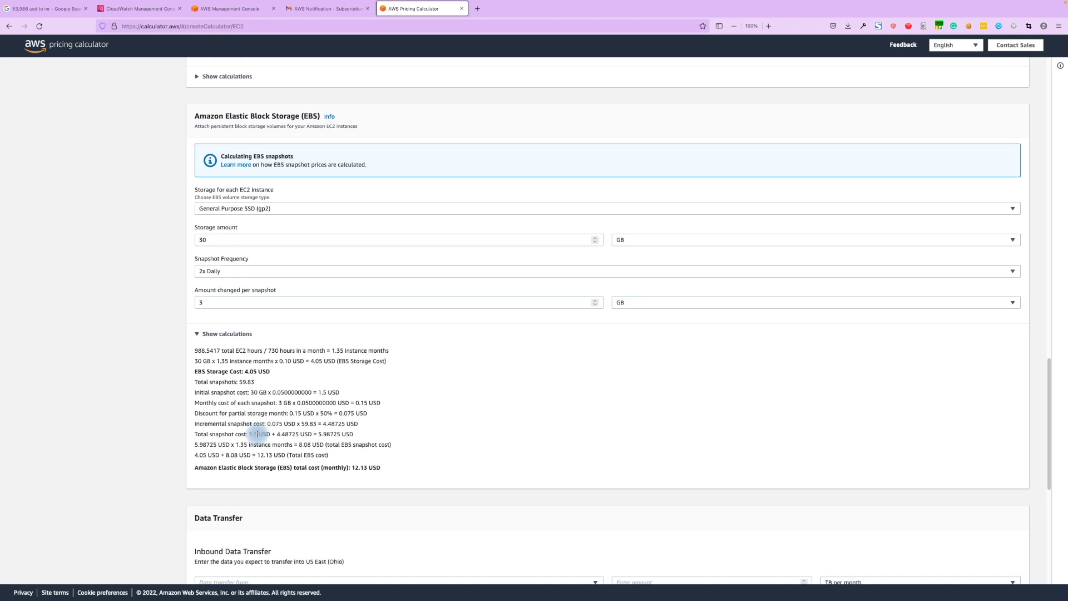
{"action": "left_click", "coordinate": [199, 227]}
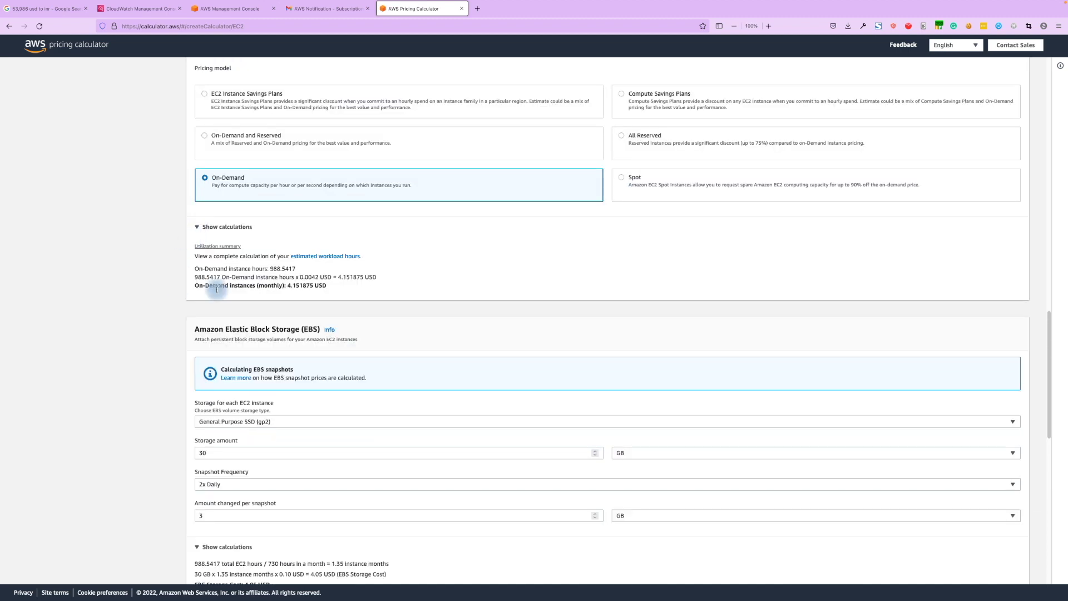
{"action": "left_click_drag", "start_coordinate": [291, 286], "coordinate": [327, 287]}
{"action": "scroll", "coordinate": [325, 306], "scroll_direction": "down", "scroll_amount": 1}
{"action": "scroll", "coordinate": [322, 317], "scroll_direction": "up", "scroll_amount": 4}
{"action": "scroll", "coordinate": [320, 325], "scroll_direction": "up", "scroll_amount": 8}
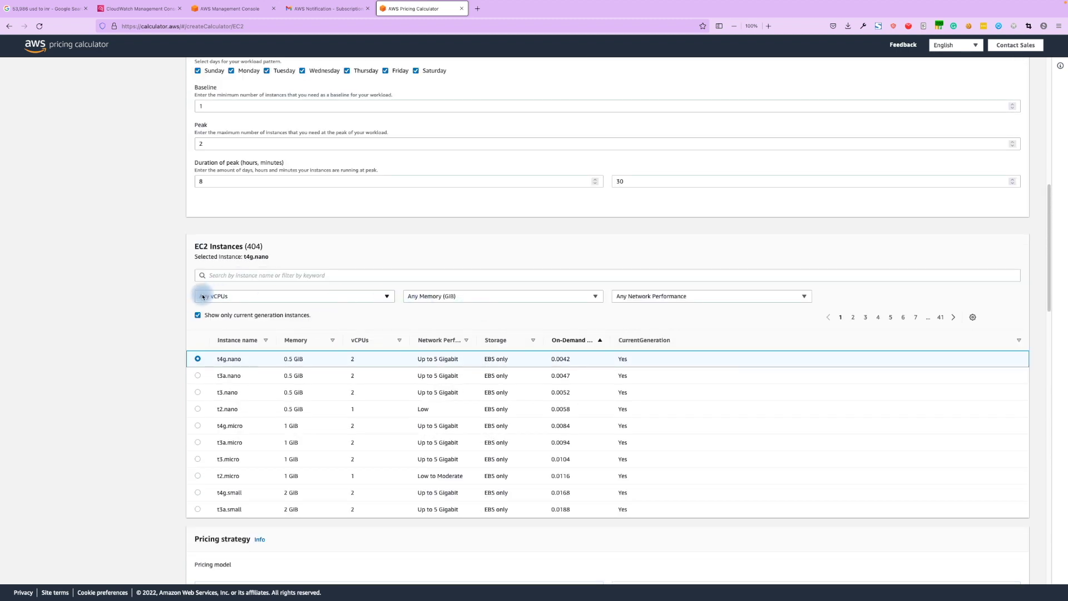
Filter the EC2 instances to 448 vCPUs and 6144 GiB memory.
{"action": "left_click", "coordinate": [322, 299]}
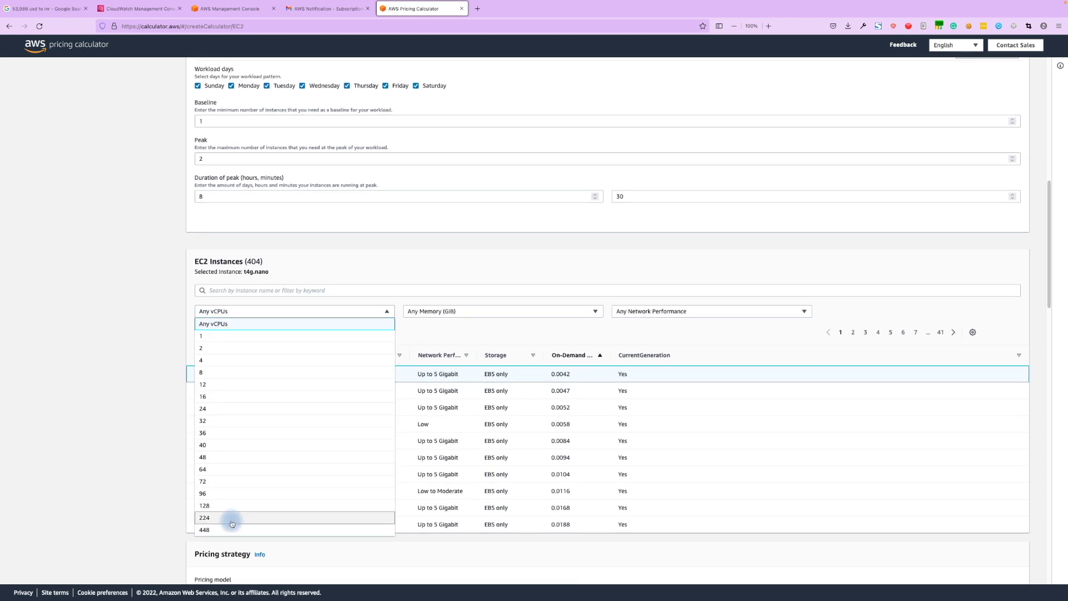
{"action": "left_click", "coordinate": [221, 529]}
{"action": "left_click", "coordinate": [419, 311]}
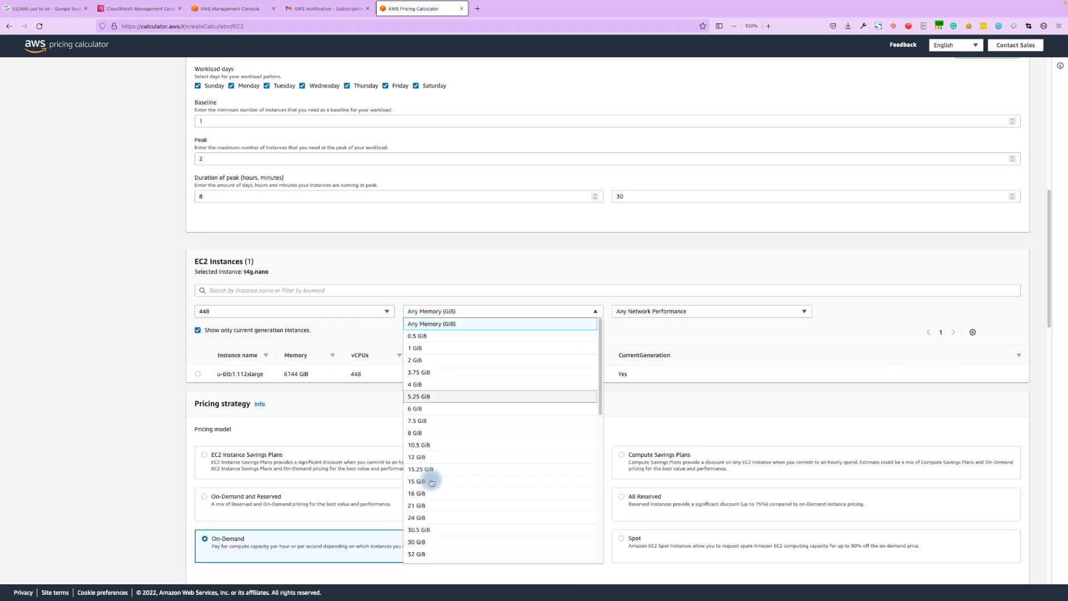
{"action": "scroll", "coordinate": [381, 346], "scroll_direction": "up", "scroll_amount": 4}
{"action": "scroll", "coordinate": [210, 379], "scroll_direction": "down", "scroll_amount": 4}
{"action": "scroll", "coordinate": [506, 439], "scroll_direction": "down", "scroll_amount": 5}
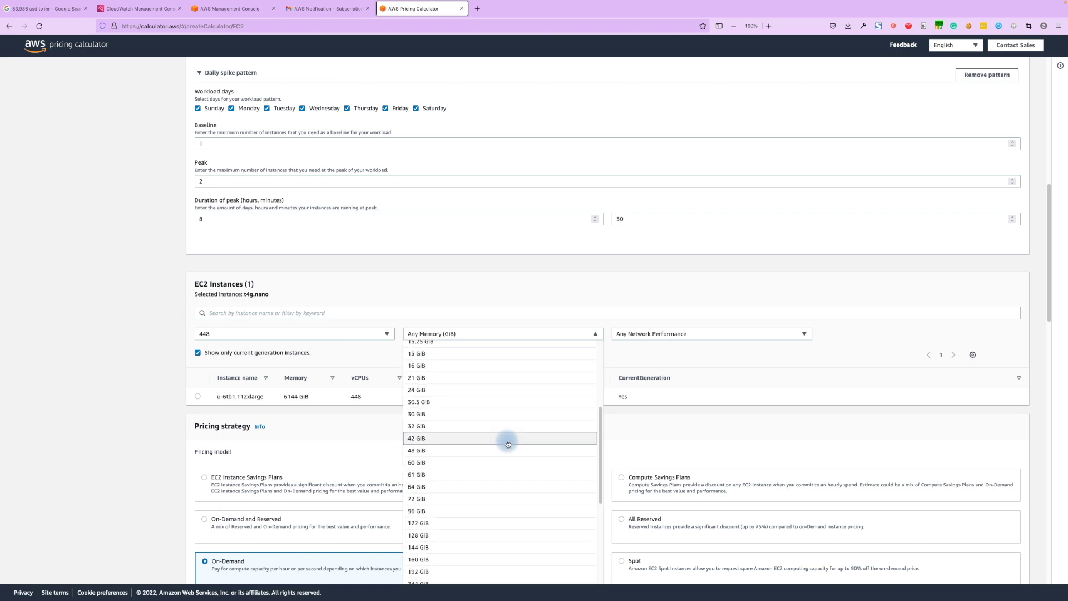
{"action": "scroll", "coordinate": [584, 462], "scroll_direction": "down", "scroll_amount": 3}
{"action": "scroll", "coordinate": [473, 395], "scroll_direction": "down", "scroll_amount": 2}
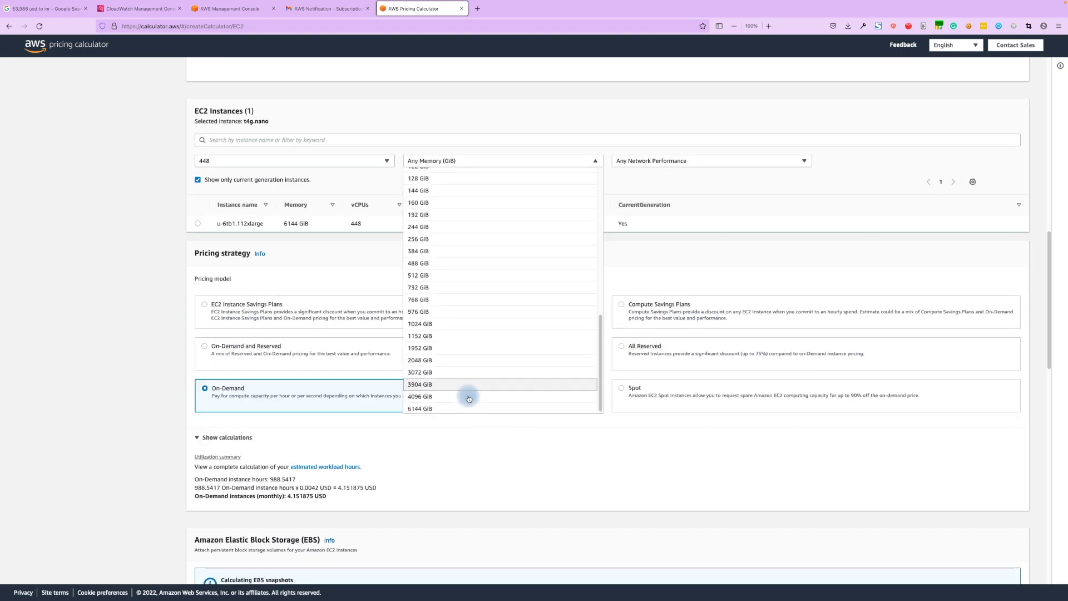
{"action": "scroll", "coordinate": [469, 399], "scroll_direction": "down", "scroll_amount": 4}
{"action": "left_click", "coordinate": [429, 204]}
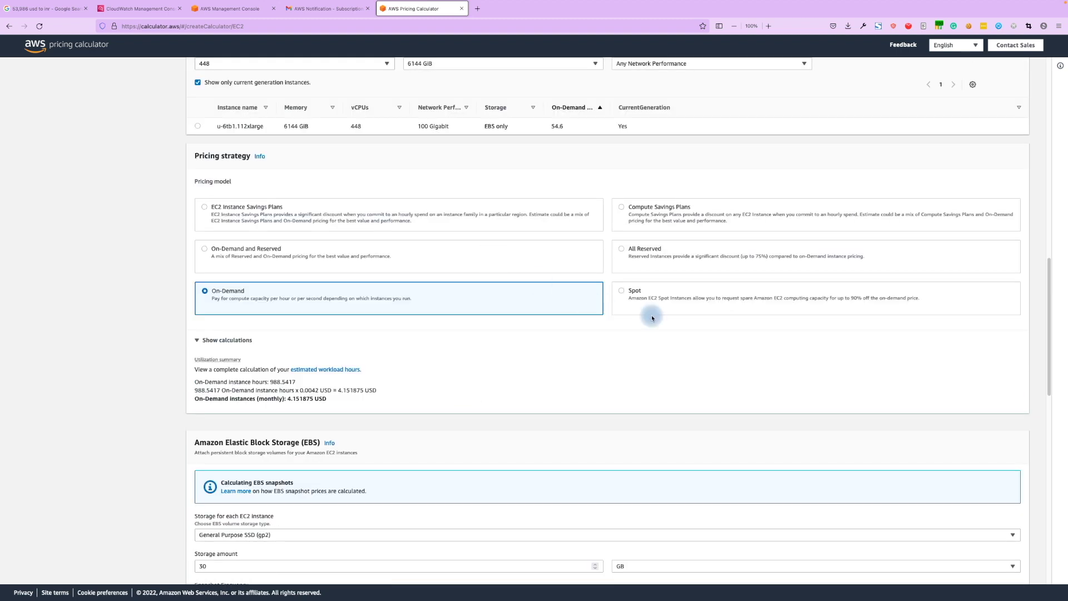
{"action": "scroll", "coordinate": [641, 230], "scroll_direction": "down", "scroll_amount": 1}
{"action": "scroll", "coordinate": [641, 228], "scroll_direction": "up", "scroll_amount": 3}
Set network performance to High and toggle the cost calculation details off and on.
{"action": "left_click", "coordinate": [640, 200]}
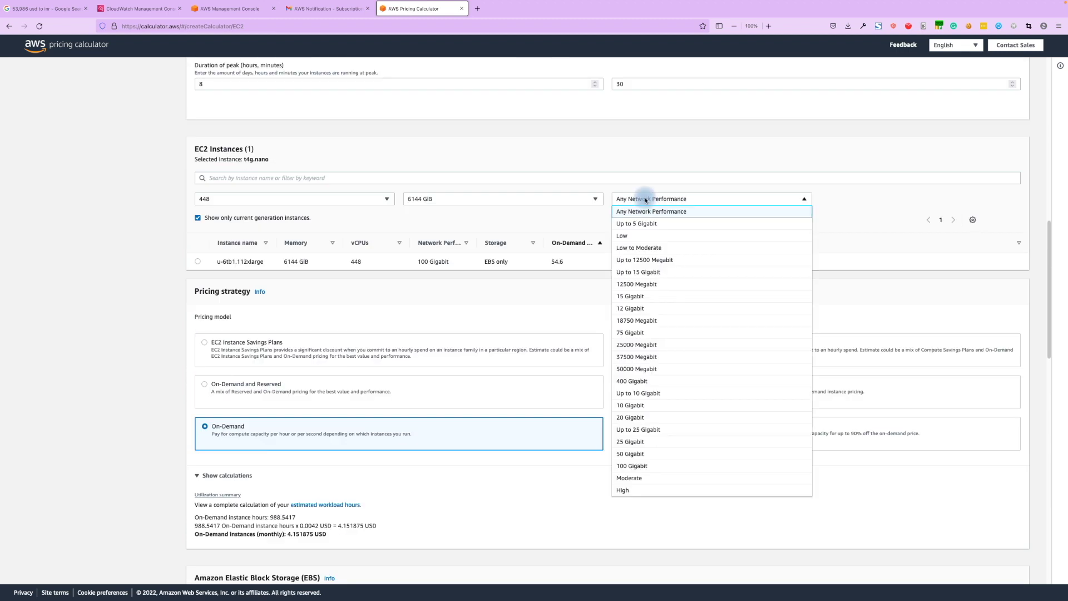
{"action": "scroll", "coordinate": [637, 477], "scroll_direction": "down", "scroll_amount": 1}
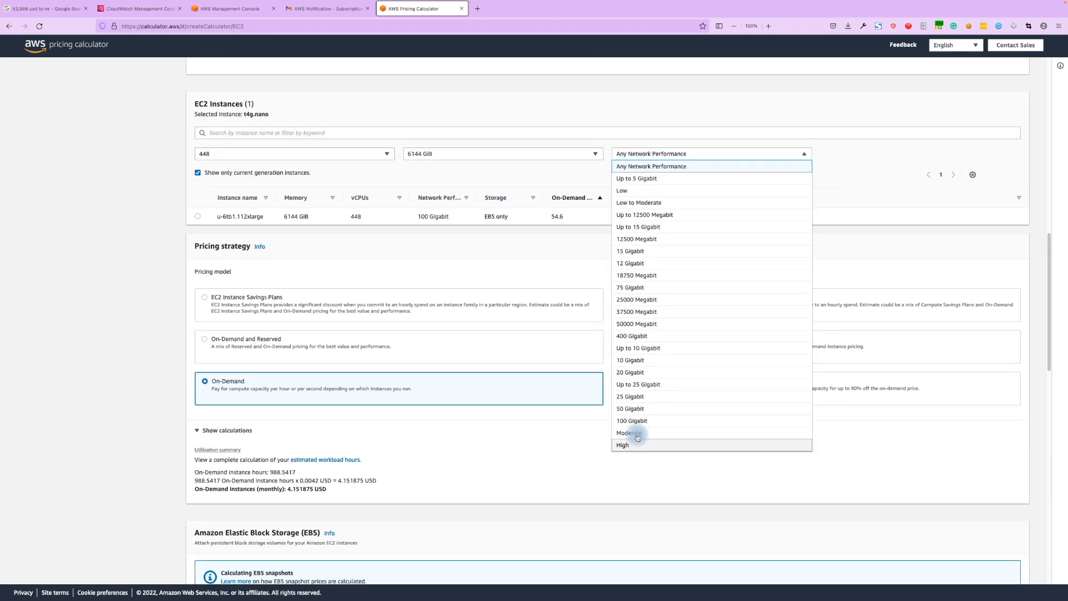
{"action": "left_click", "coordinate": [632, 445]}
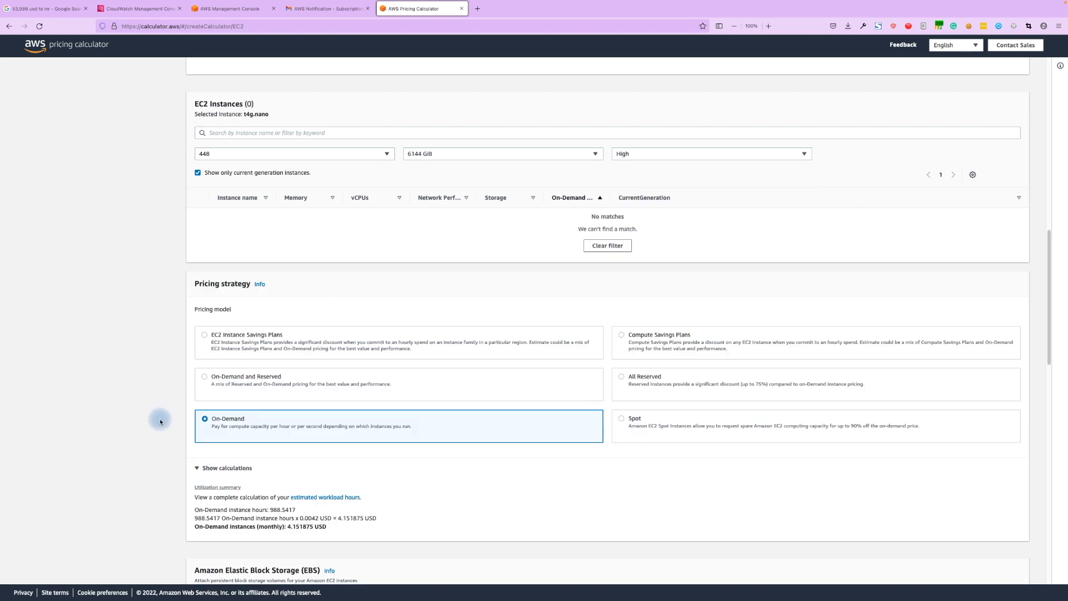
{"action": "scroll", "coordinate": [160, 422], "scroll_direction": "down", "scroll_amount": 3}
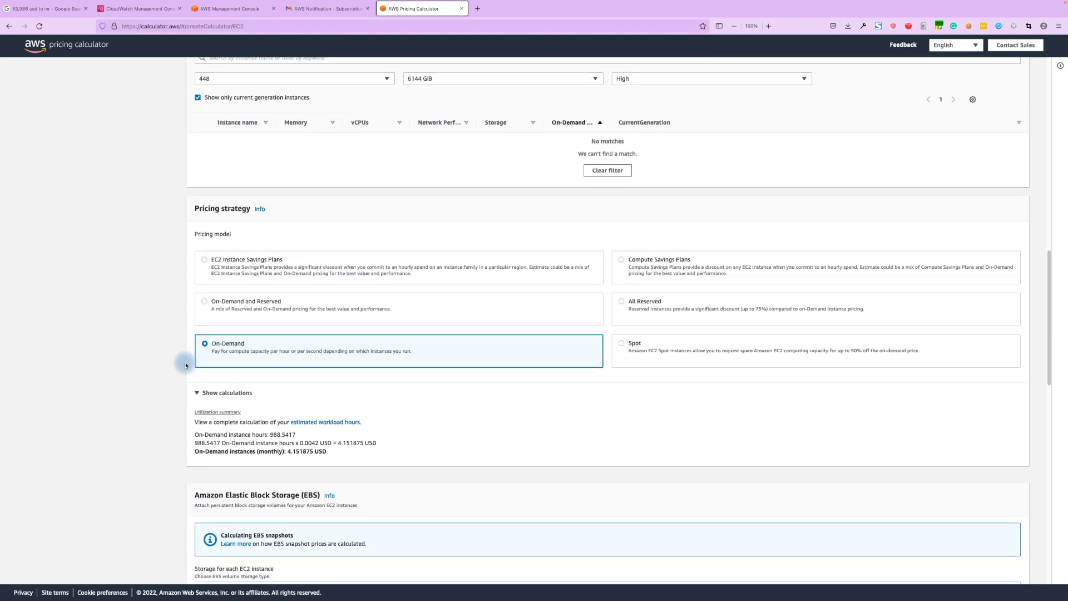
{"action": "left_click", "coordinate": [196, 393]}
{"action": "left_click", "coordinate": [199, 393]}
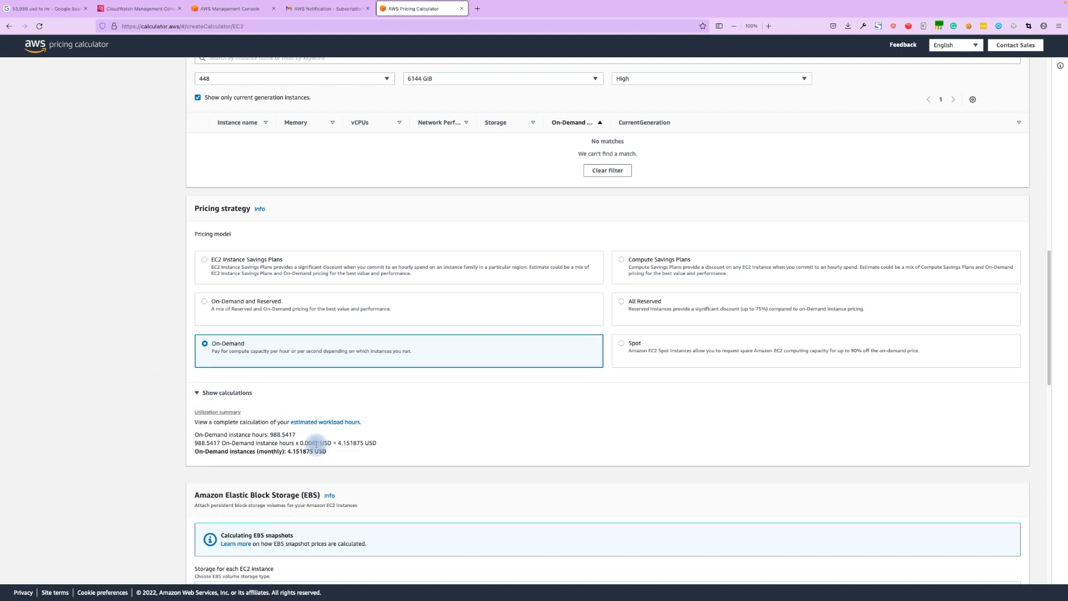
{"action": "scroll", "coordinate": [137, 411], "scroll_direction": "up", "scroll_amount": 5}
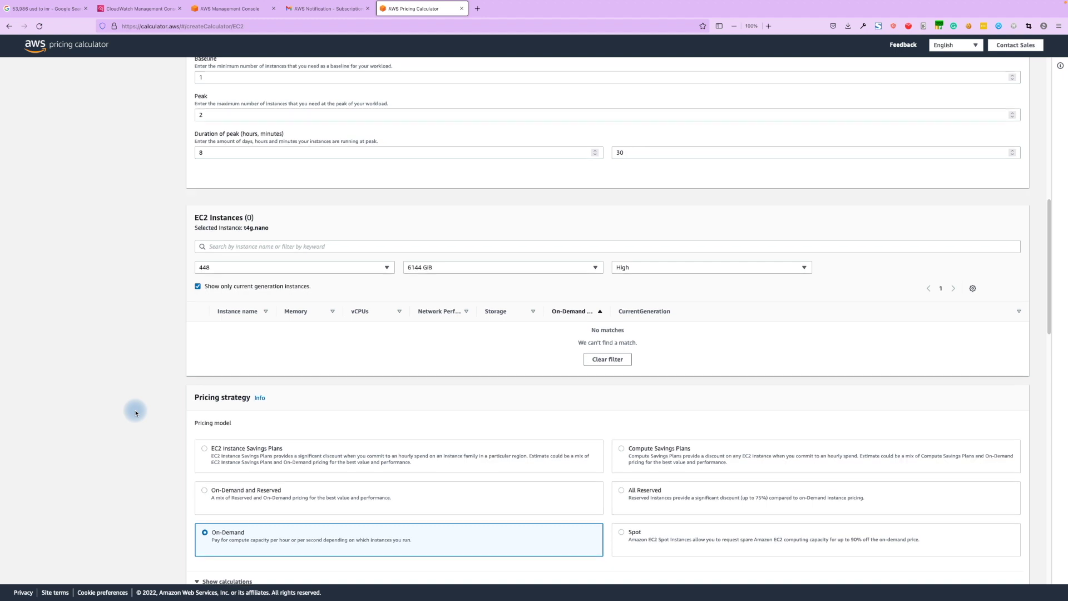
{"action": "scroll", "coordinate": [136, 413], "scroll_direction": "up", "scroll_amount": 2}
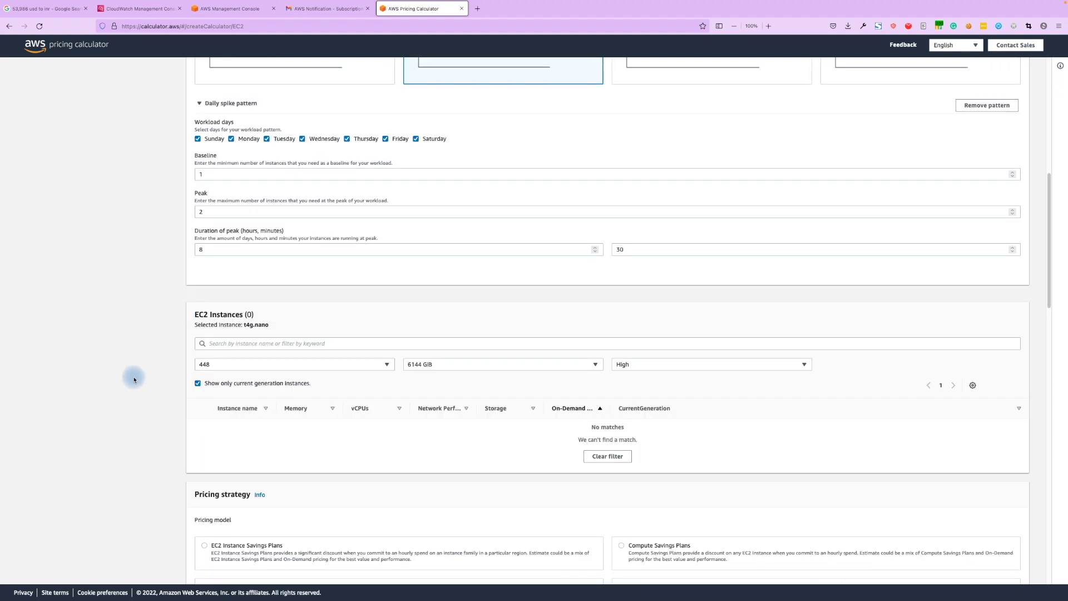
{"action": "scroll", "coordinate": [134, 380], "scroll_direction": "up", "scroll_amount": 5}
{"action": "scroll", "coordinate": [132, 379], "scroll_direction": "down", "scroll_amount": 3}
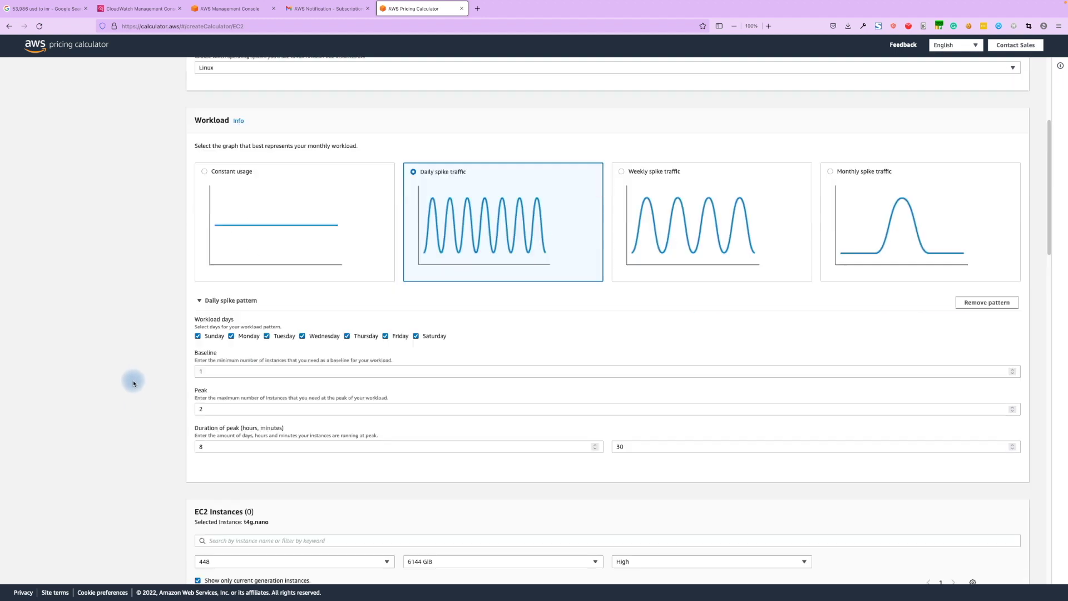
{"action": "scroll", "coordinate": [108, 396], "scroll_direction": "down", "scroll_amount": 7}
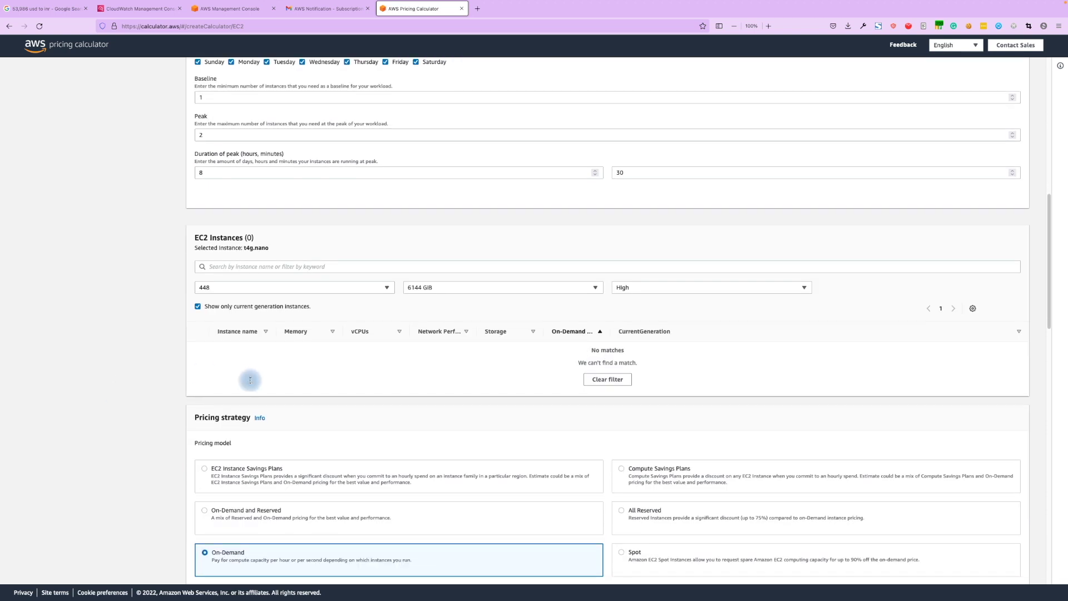
Change network performance to 100 Gigabit, leaving only u-6tb1.112xlarge.
{"action": "left_click", "coordinate": [627, 153]}
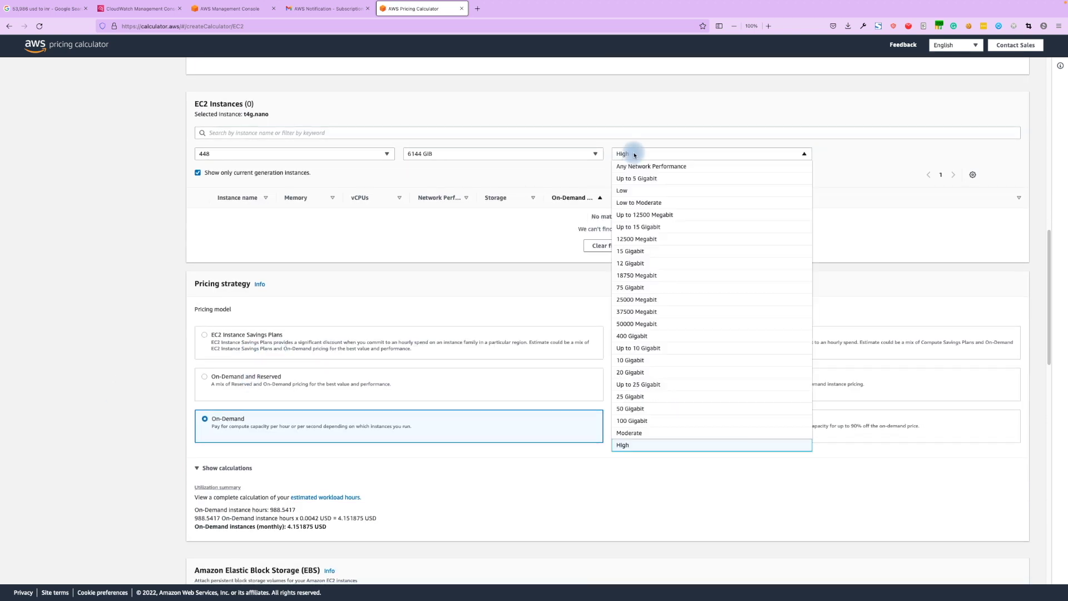
{"action": "left_click", "coordinate": [645, 420]}
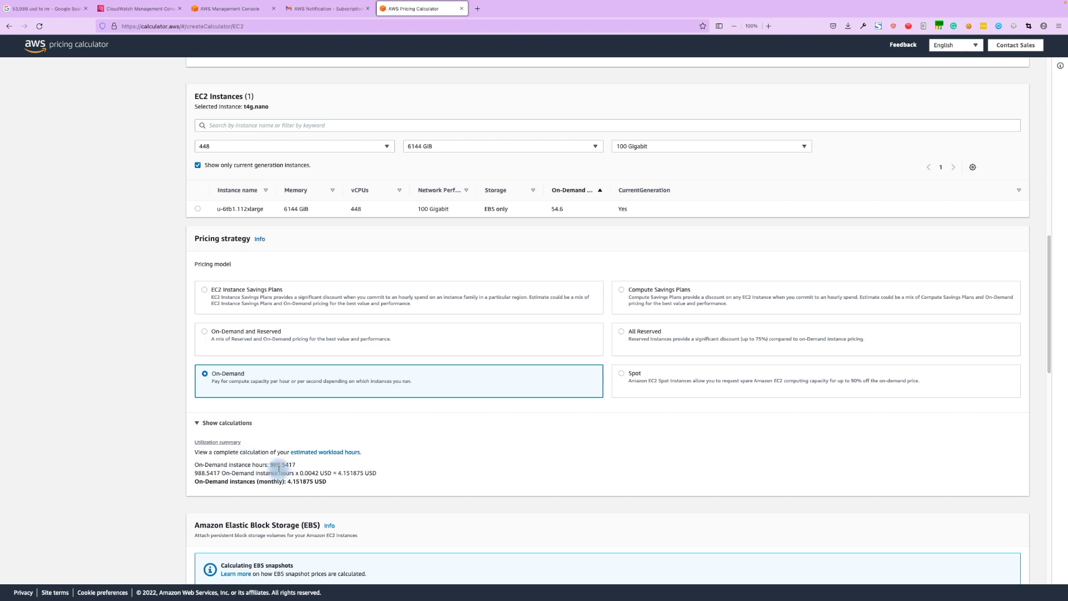
{"action": "left_click_drag", "start_coordinate": [334, 473], "coordinate": [359, 482]}
{"action": "scroll", "coordinate": [148, 336], "scroll_direction": "up", "scroll_amount": 2}
{"action": "scroll", "coordinate": [152, 339], "scroll_direction": "up", "scroll_amount": 8}
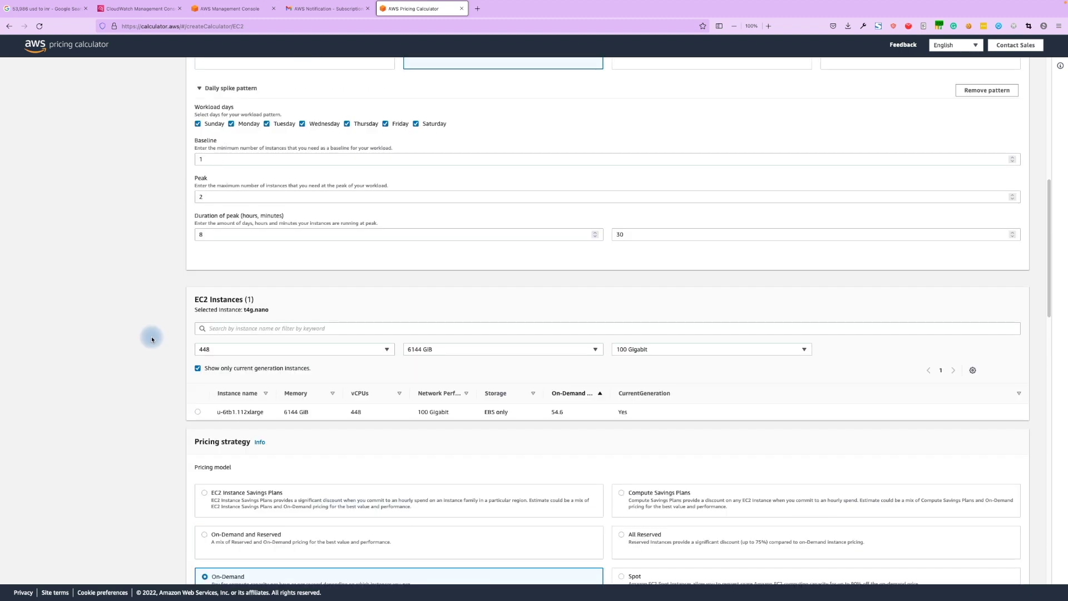
{"action": "scroll", "coordinate": [179, 284], "scroll_direction": "up", "scroll_amount": 2}
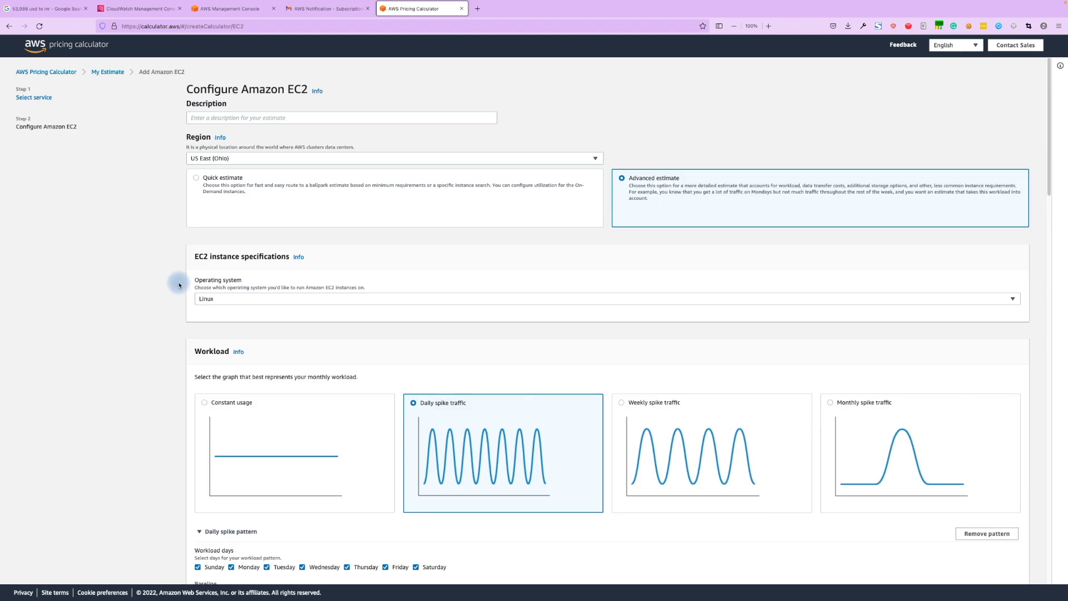
{"action": "left_click", "coordinate": [208, 159]}
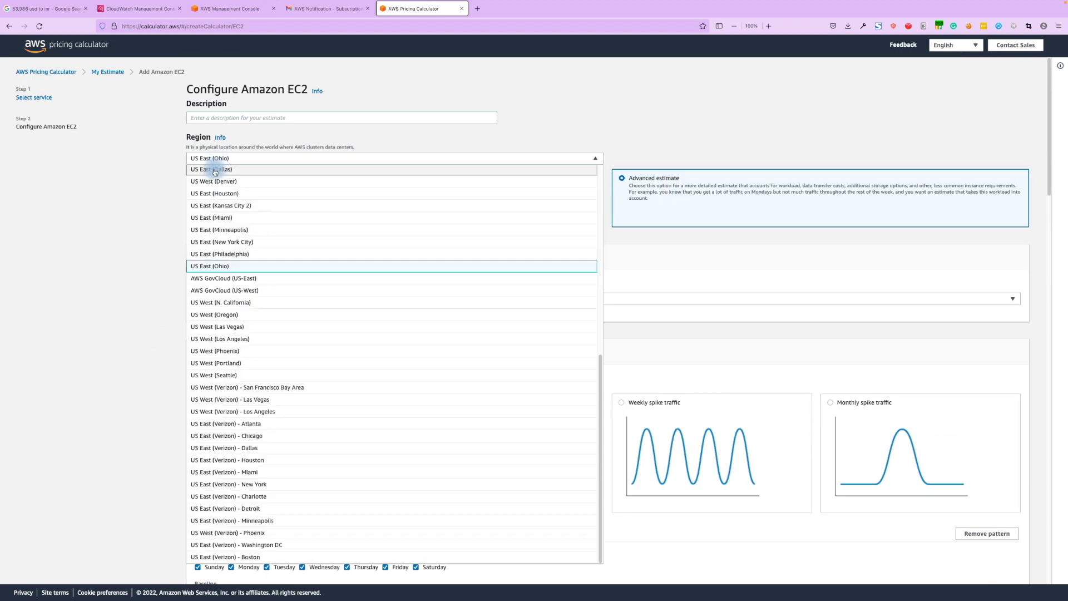
{"action": "scroll", "coordinate": [218, 201], "scroll_direction": "down", "scroll_amount": 5}
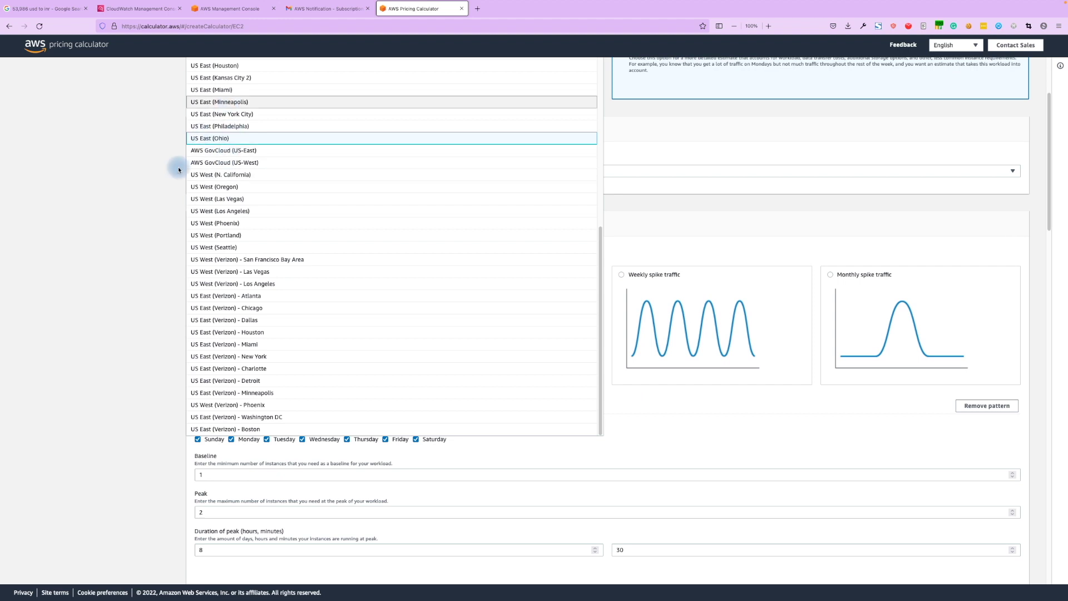
{"action": "scroll", "coordinate": [232, 200], "scroll_direction": "up", "scroll_amount": 10}
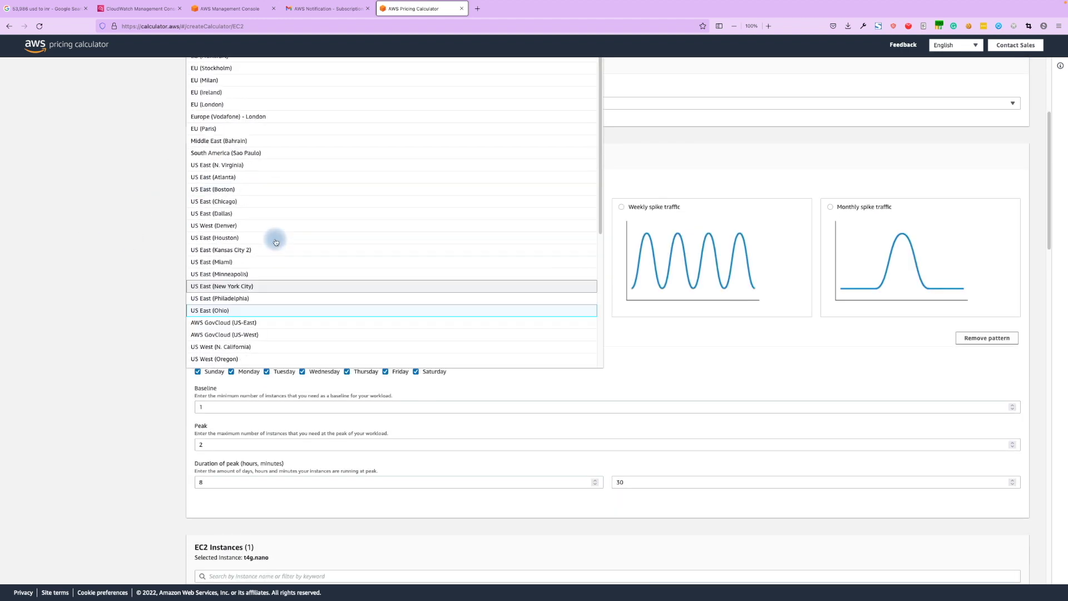
{"action": "scroll", "coordinate": [109, 230], "scroll_direction": "up", "scroll_amount": 4}
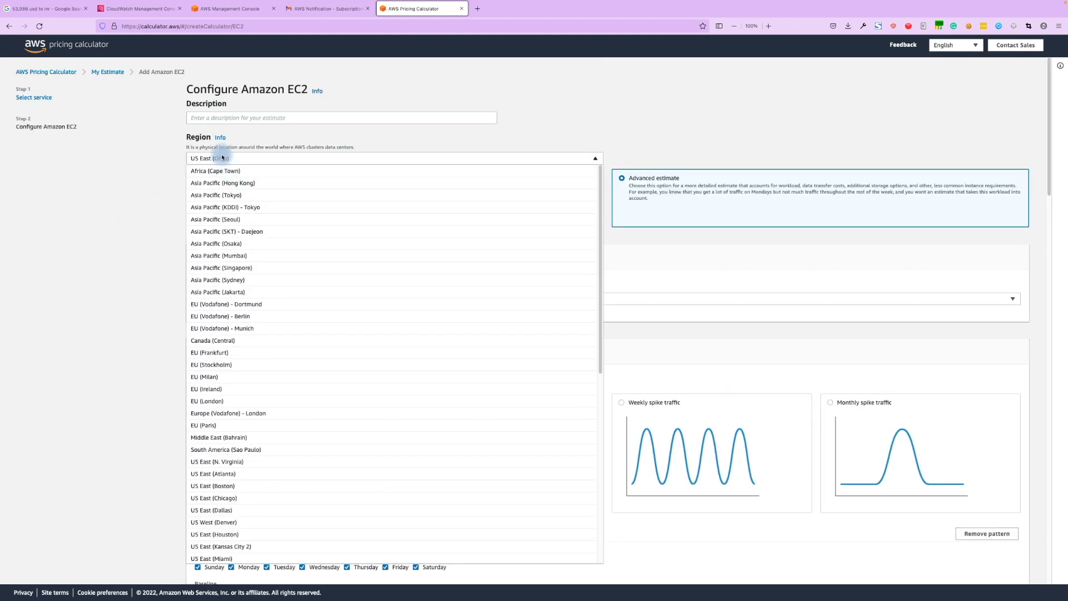
{"action": "left_click", "coordinate": [220, 159]}
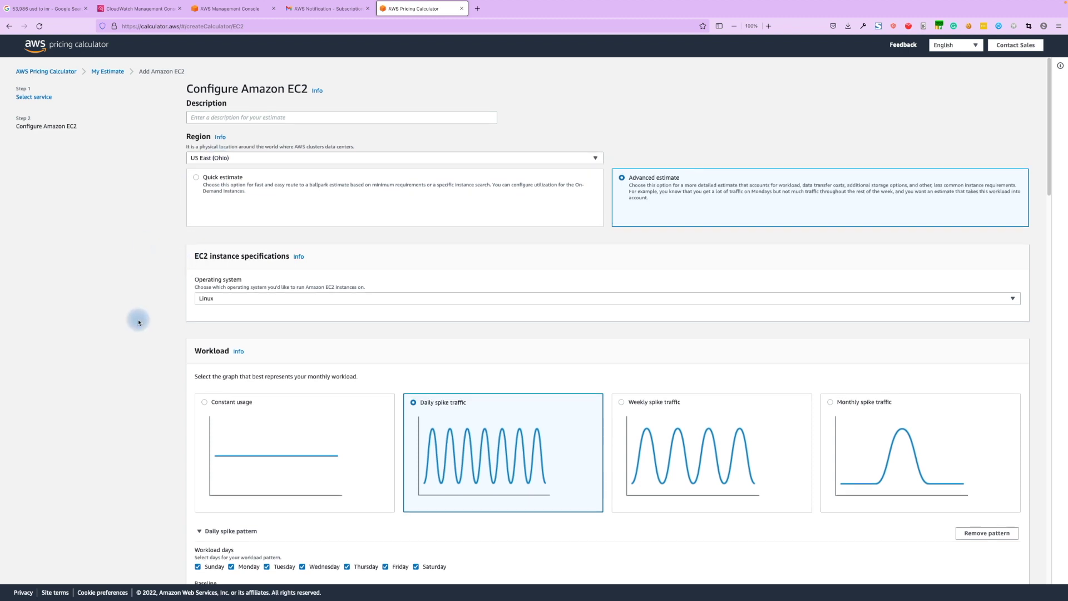
{"action": "scroll", "coordinate": [144, 321], "scroll_direction": "down", "scroll_amount": 3}
{"action": "scroll", "coordinate": [265, 375], "scroll_direction": "down", "scroll_amount": 3}
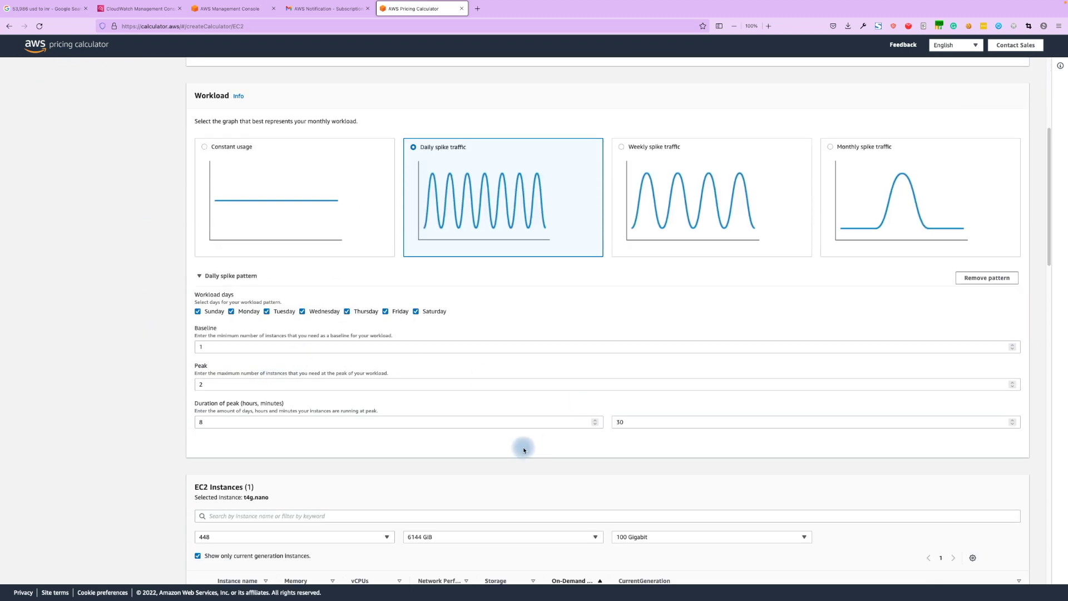
{"action": "scroll", "coordinate": [523, 448], "scroll_direction": "down", "scroll_amount": 1}
Check the peak duration hour and minute fields, then sort instances by instance name.
{"action": "left_click", "coordinate": [370, 410]}
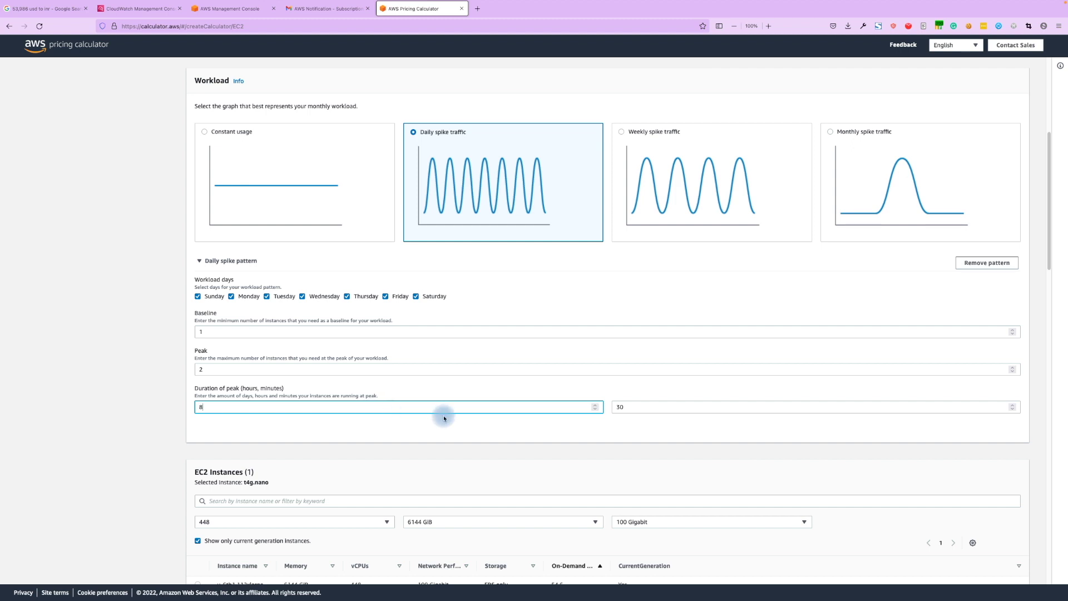
{"action": "left_click", "coordinate": [650, 407]}
{"action": "left_click", "coordinate": [158, 416]}
{"action": "scroll", "coordinate": [157, 418], "scroll_direction": "down", "scroll_amount": 3}
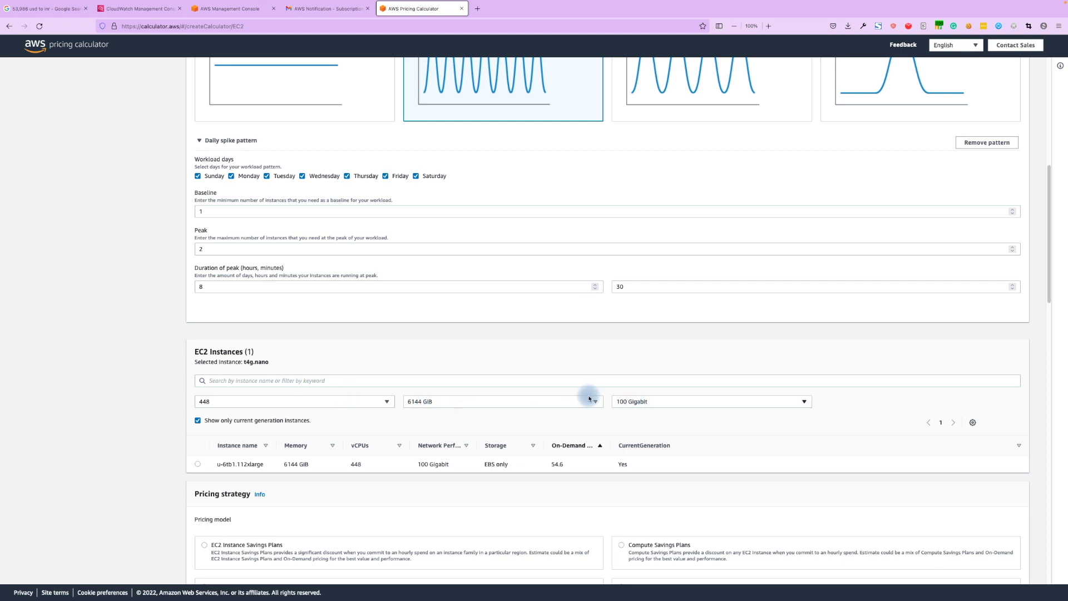
{"action": "scroll", "coordinate": [584, 423], "scroll_direction": "down", "scroll_amount": 1}
{"action": "scroll", "coordinate": [582, 435], "scroll_direction": "down", "scroll_amount": 1}
{"action": "left_click_drag", "start_coordinate": [211, 395], "coordinate": [262, 393]}
Select u-6tb1.112xlarge at 448 vCPUs and highlight its 53974.376820 USD monthly total.
{"action": "left_click", "coordinate": [196, 412]}
{"action": "scroll", "coordinate": [167, 428], "scroll_direction": "down", "scroll_amount": 5}
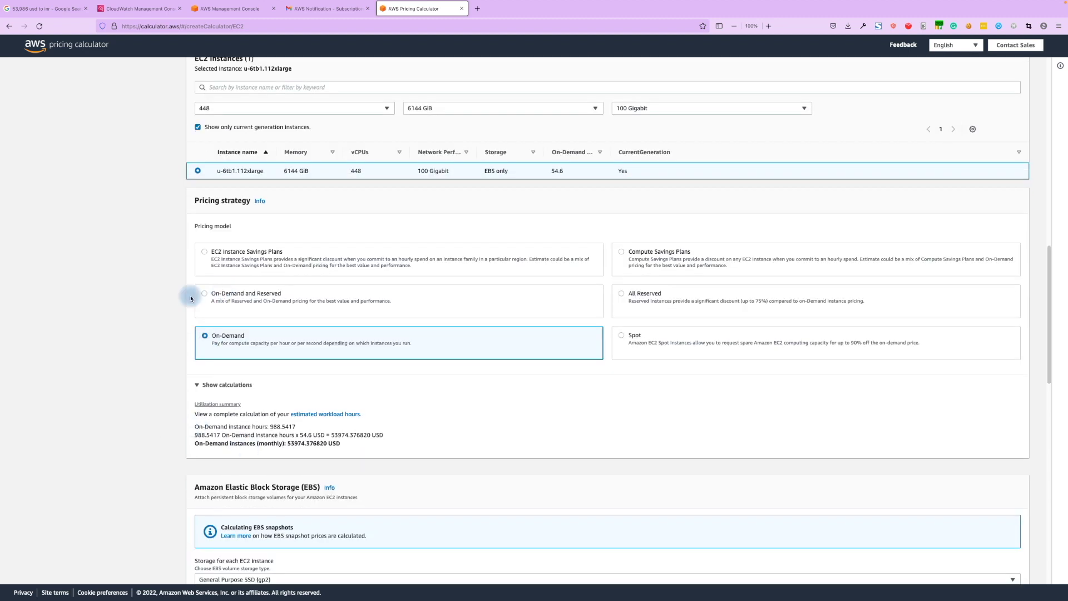
{"action": "scroll", "coordinate": [167, 306], "scroll_direction": "down", "scroll_amount": 1}
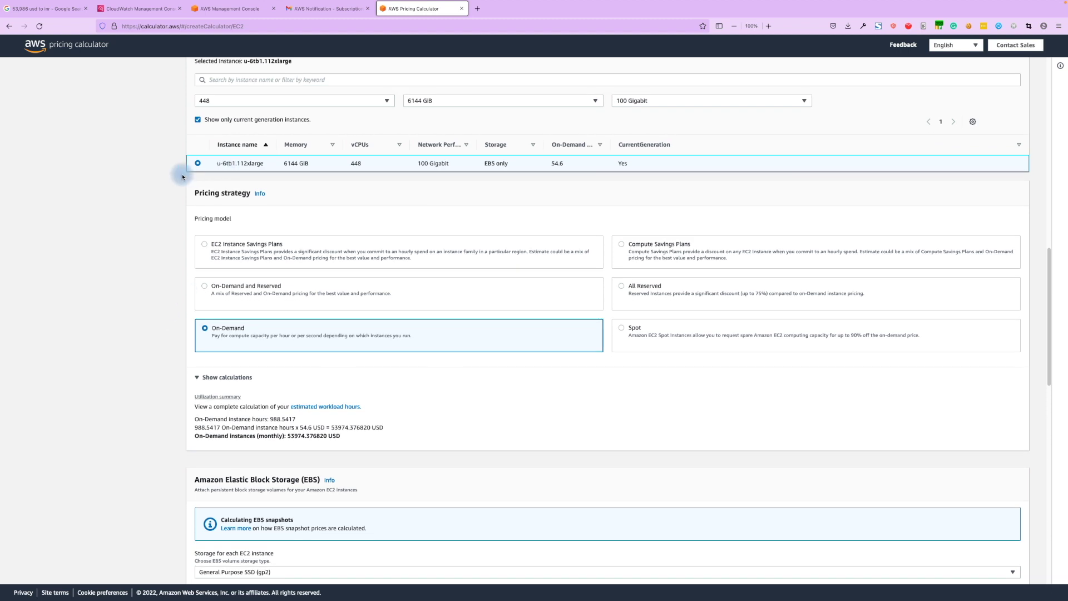
{"action": "scroll", "coordinate": [150, 239], "scroll_direction": "up", "scroll_amount": 5}
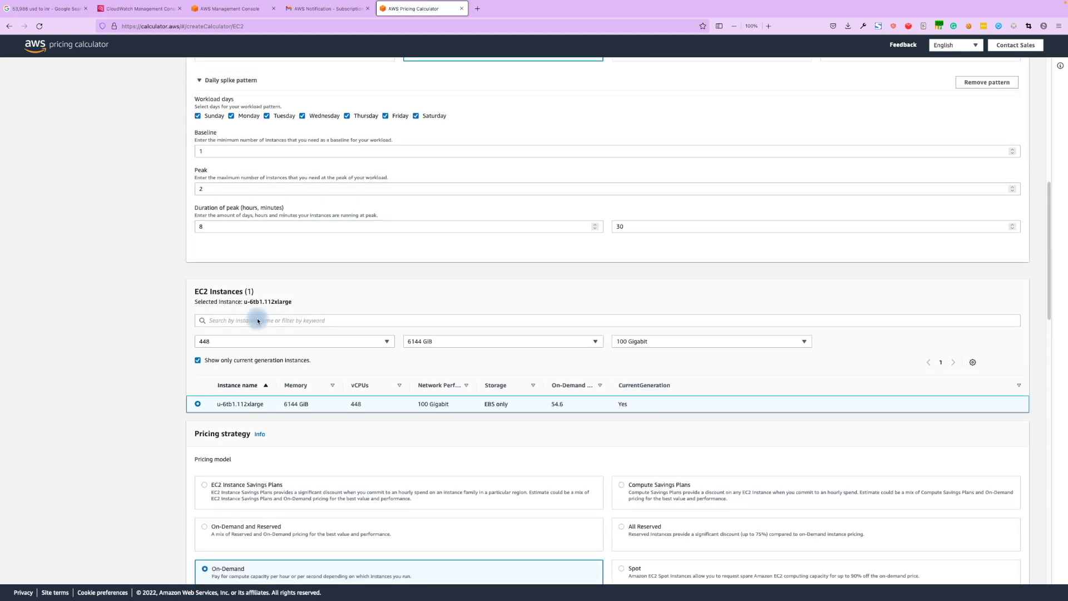
{"action": "left_click", "coordinate": [233, 342]}
{"action": "left_click", "coordinate": [146, 347]}
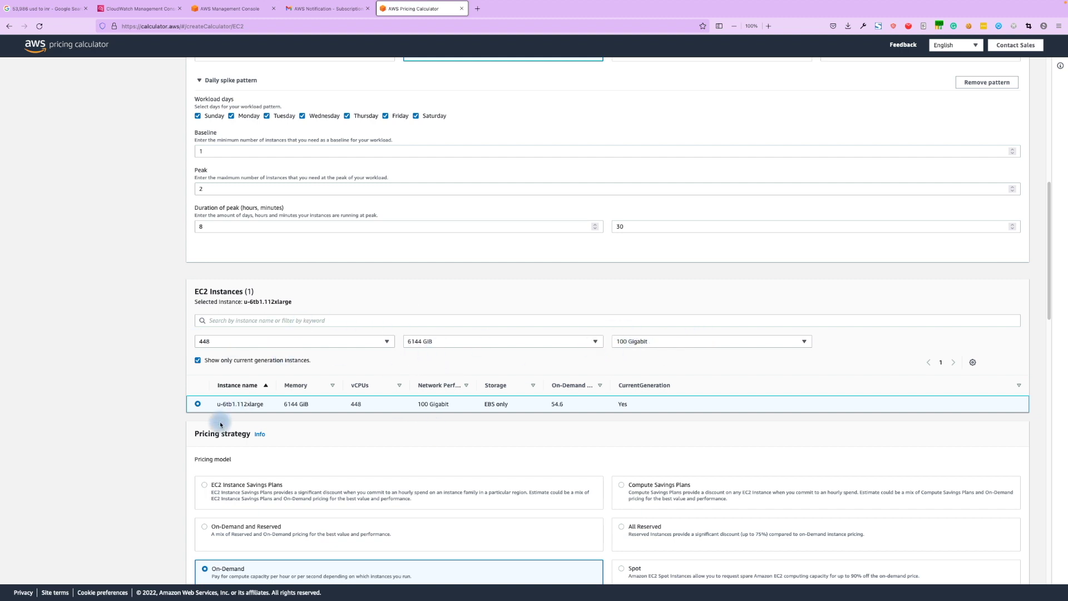
{"action": "scroll", "coordinate": [218, 401], "scroll_direction": "down", "scroll_amount": 1}
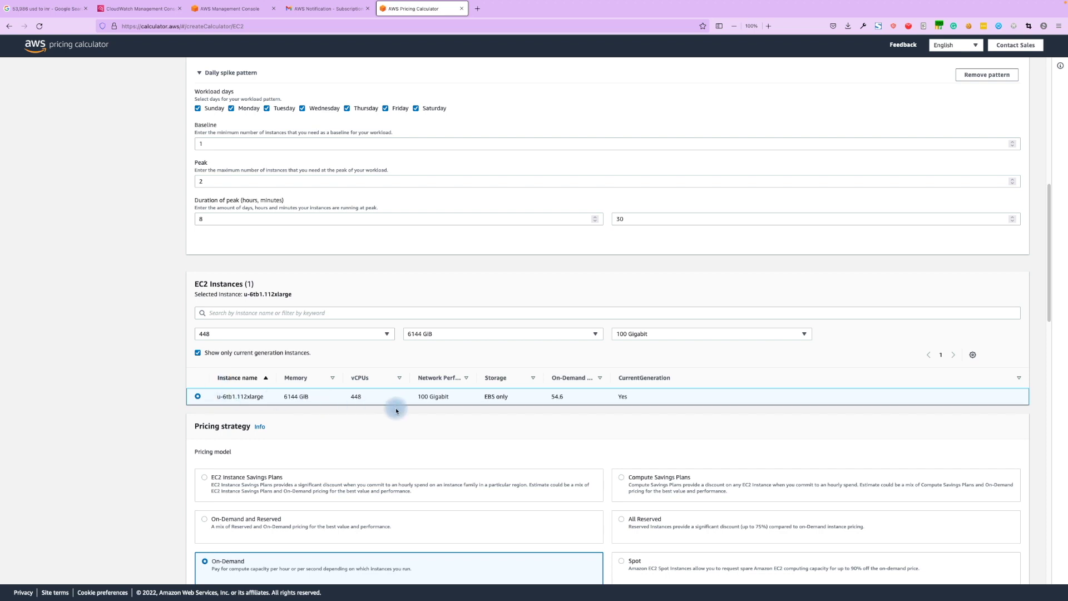
{"action": "scroll", "coordinate": [220, 450], "scroll_direction": "down", "scroll_amount": 5}
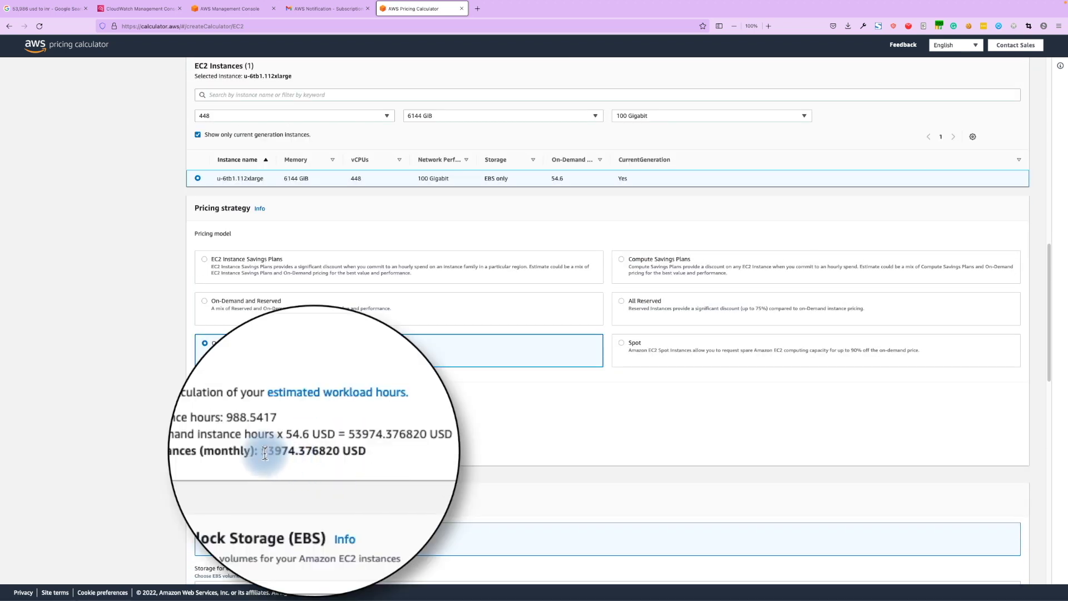
{"action": "left_click_drag", "start_coordinate": [262, 451], "coordinate": [345, 453]}
{"action": "key", "text": "ctrl+c"}
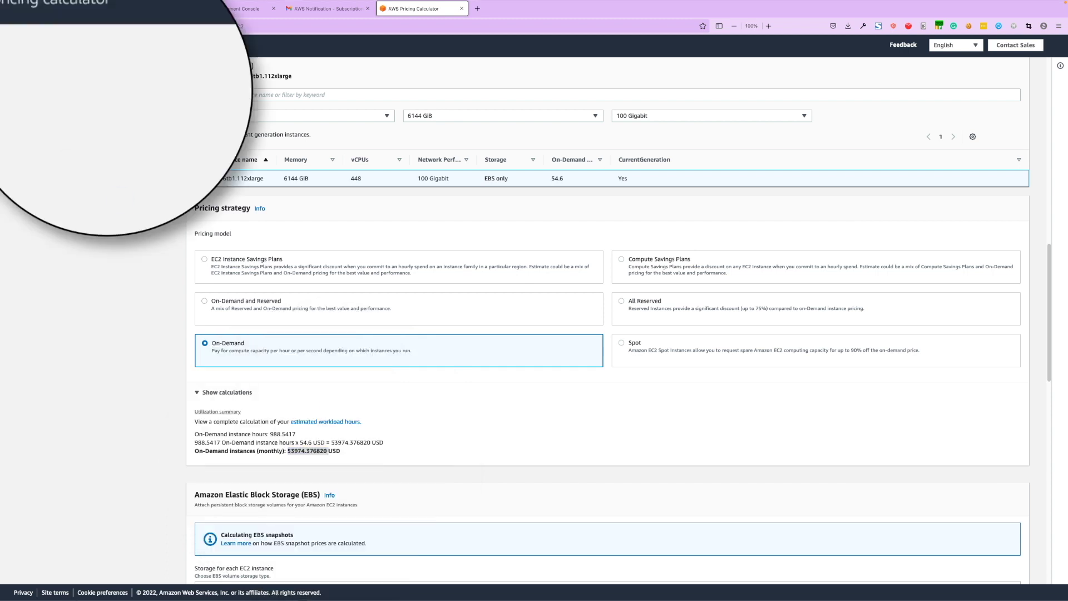
Convert 53974.376820 USD to rupees on Google, getting 41,10,310.72.
{"action": "key", "text": "ctrl+Tab"}
{"action": "triple_click", "coordinate": [64, 52]}
{"action": "key", "text": "ctrl+v"}
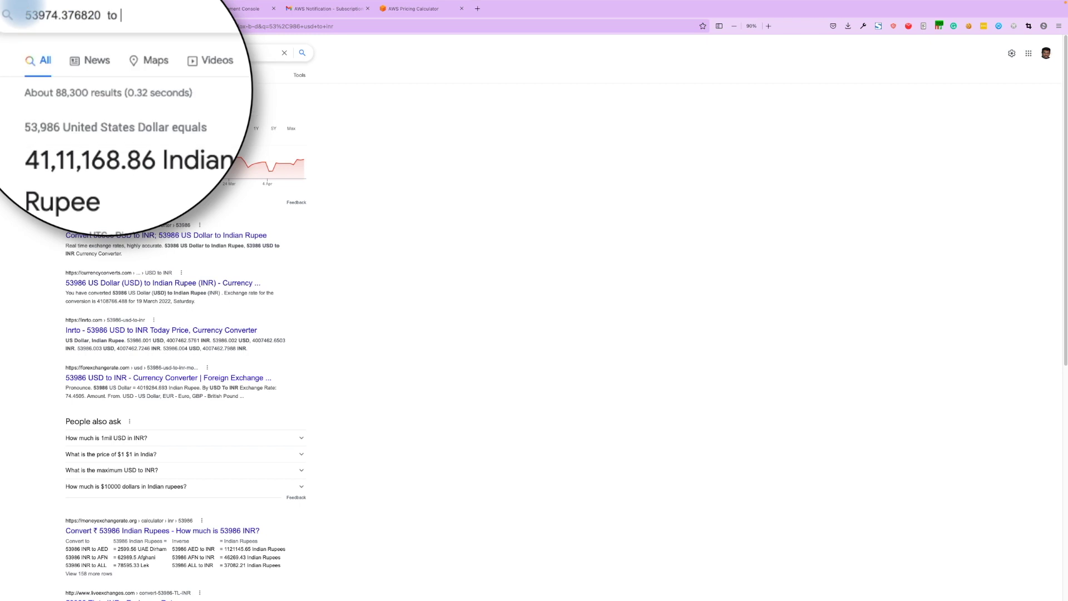
{"action": "key", "text": "Return"}
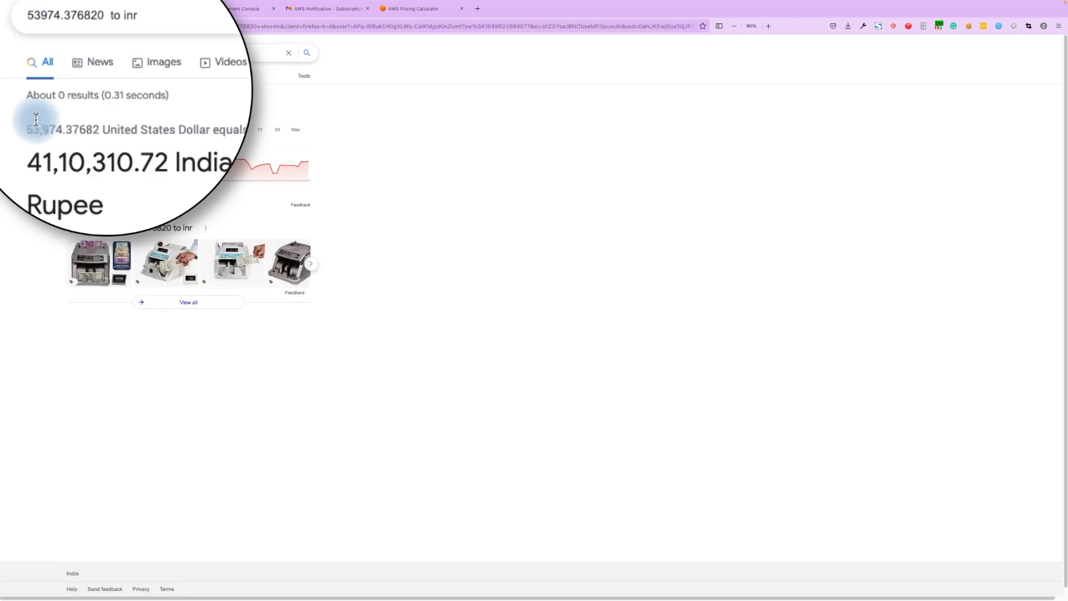
{"action": "left_click_drag", "start_coordinate": [31, 166], "coordinate": [143, 170]}
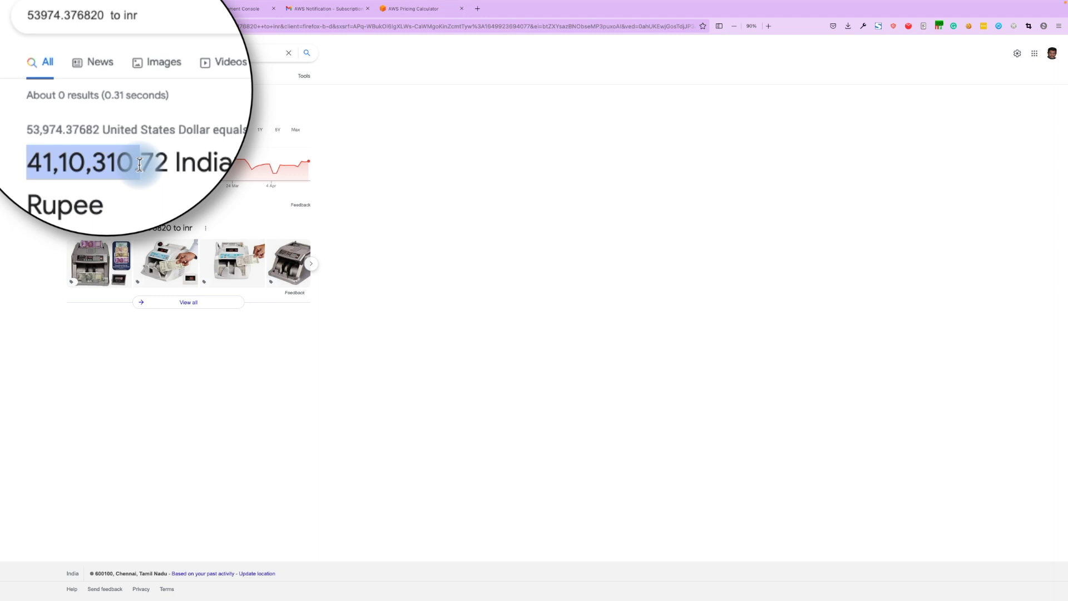
{"action": "left_click", "coordinate": [402, 9]}
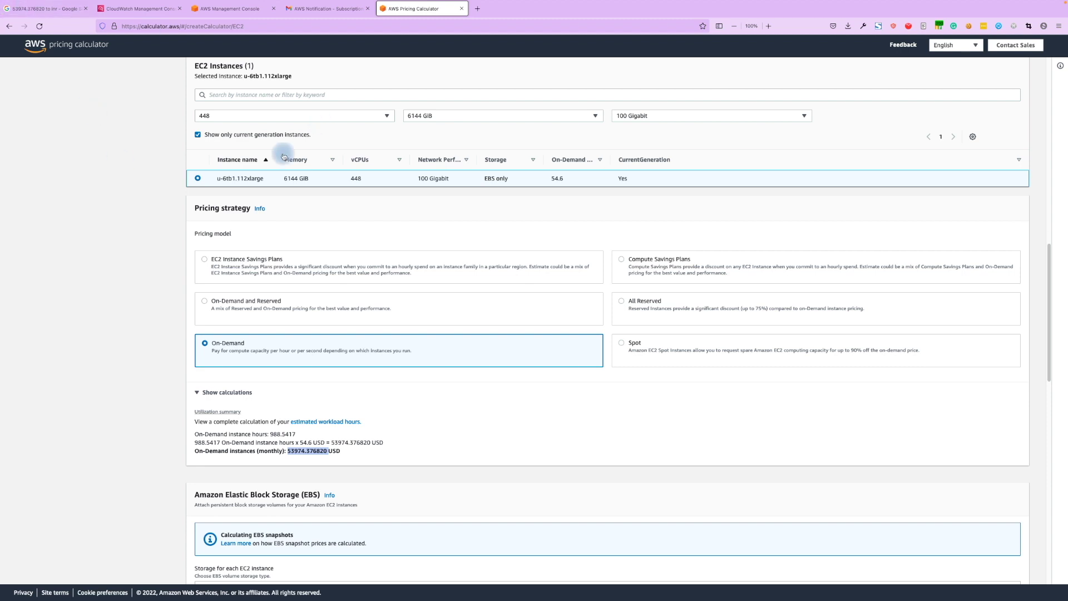
{"action": "scroll", "coordinate": [308, 309], "scroll_direction": "down", "scroll_amount": 2}
{"action": "scroll", "coordinate": [303, 319], "scroll_direction": "up", "scroll_amount": 2}
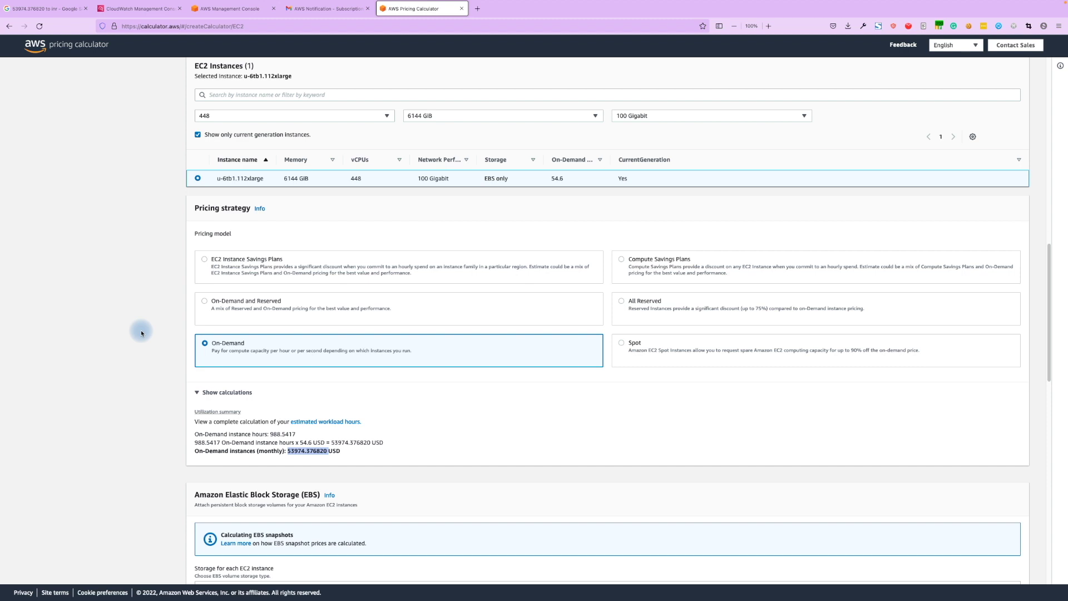
Search 'aws free tier' in a new tab and open the Free Cloud Computing Services result.
{"action": "left_click", "coordinate": [477, 8]}
{"action": "type", "text": "aws"}
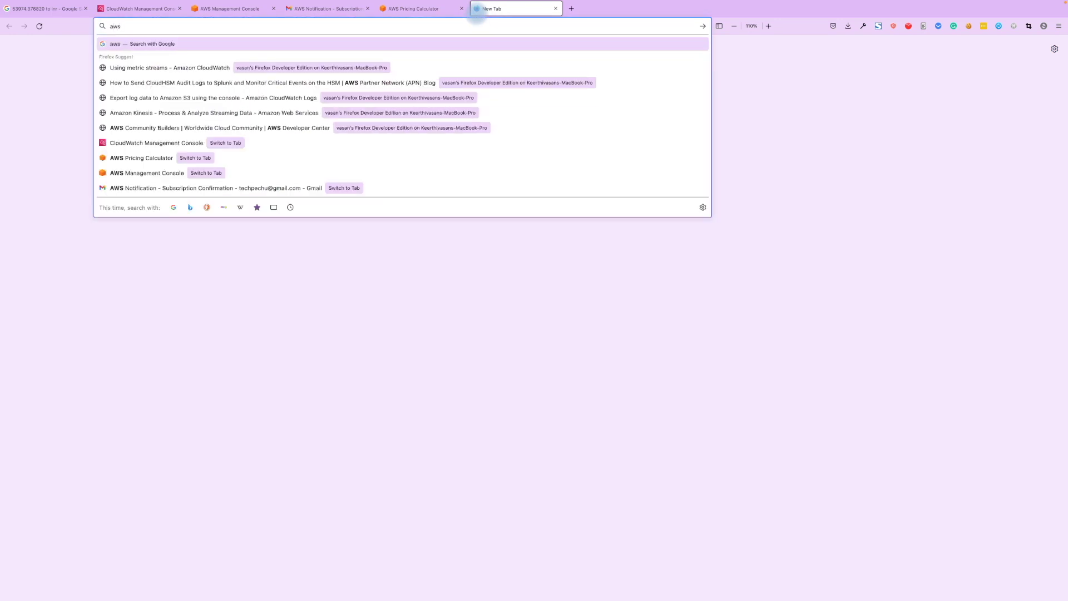
{"action": "type", "text": " free tier"}
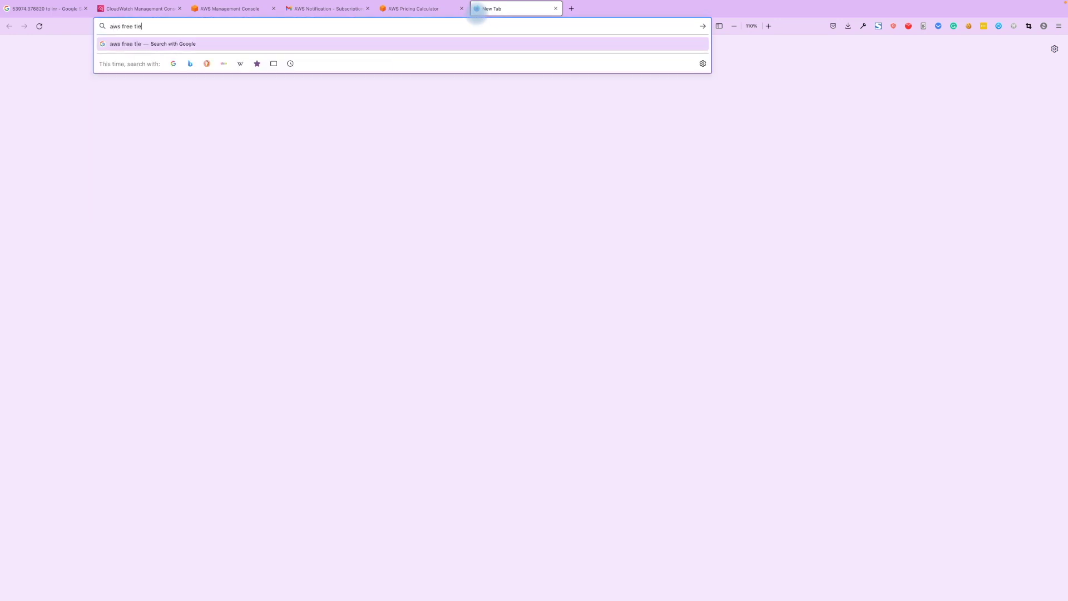
{"action": "key", "text": "Return"}
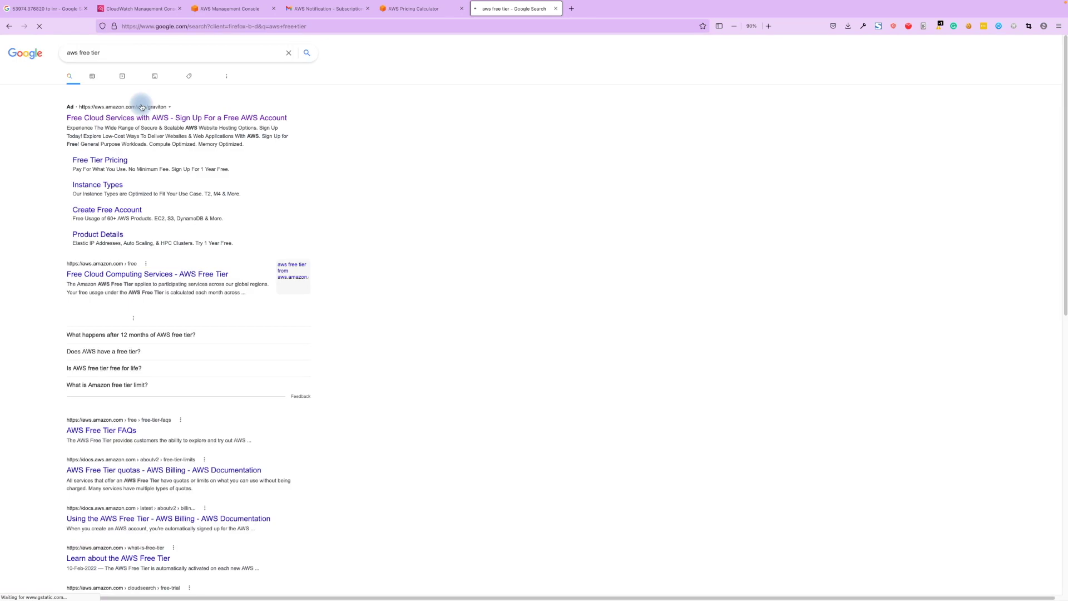
{"action": "left_click", "coordinate": [110, 275]}
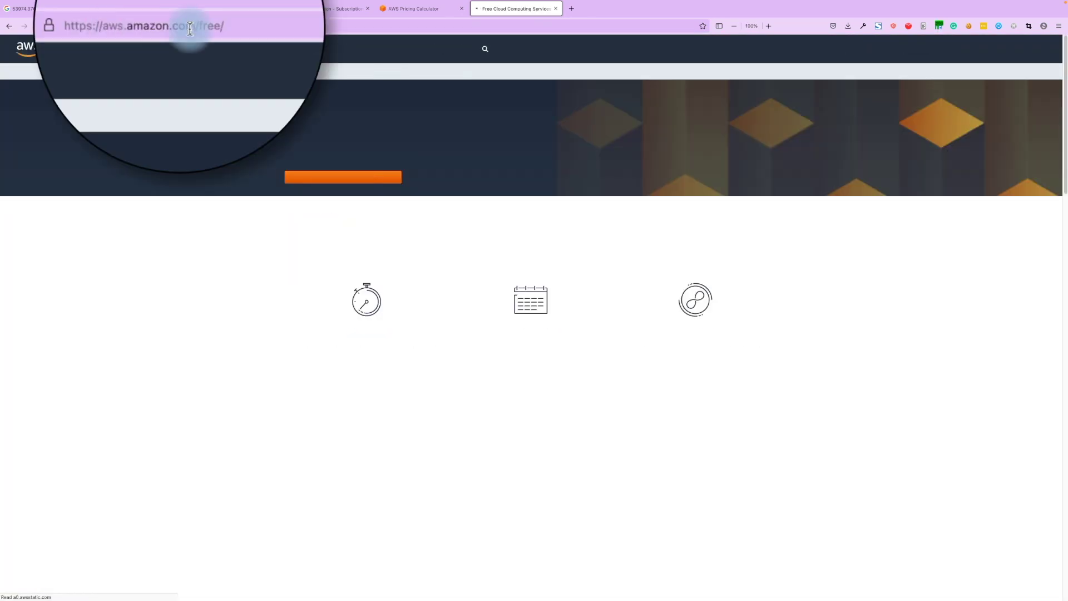
Scroll to the Free Tier details and expand Amazon EC2 to see its 750 free hours.
{"action": "left_click", "coordinate": [190, 26]}
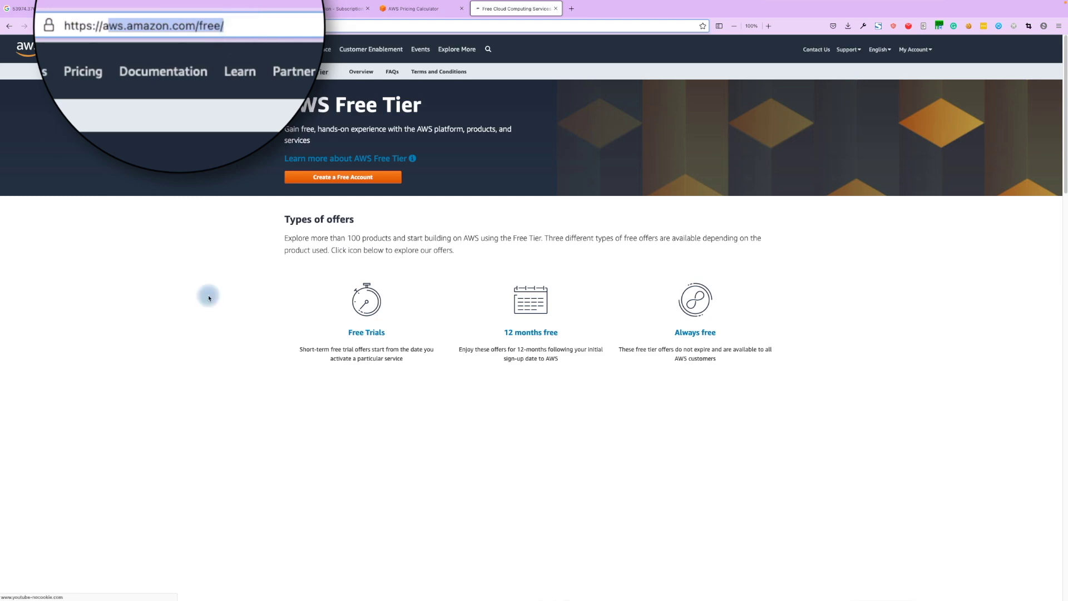
{"action": "scroll", "coordinate": [396, 324], "scroll_direction": "down", "scroll_amount": 4}
{"action": "scroll", "coordinate": [331, 306], "scroll_direction": "up", "scroll_amount": 4}
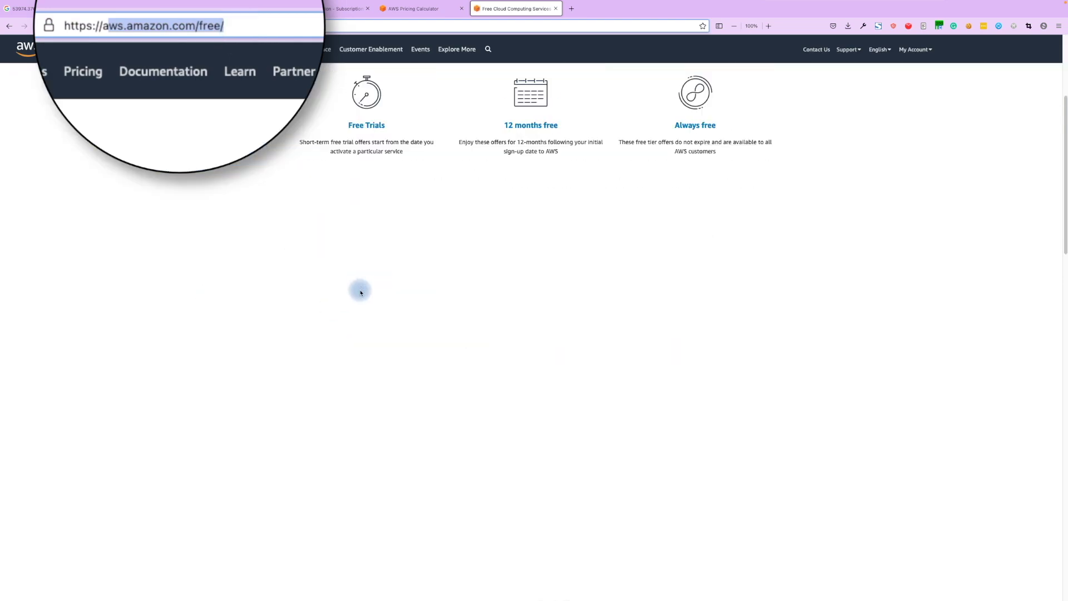
{"action": "scroll", "coordinate": [295, 335], "scroll_direction": "down", "scroll_amount": 4}
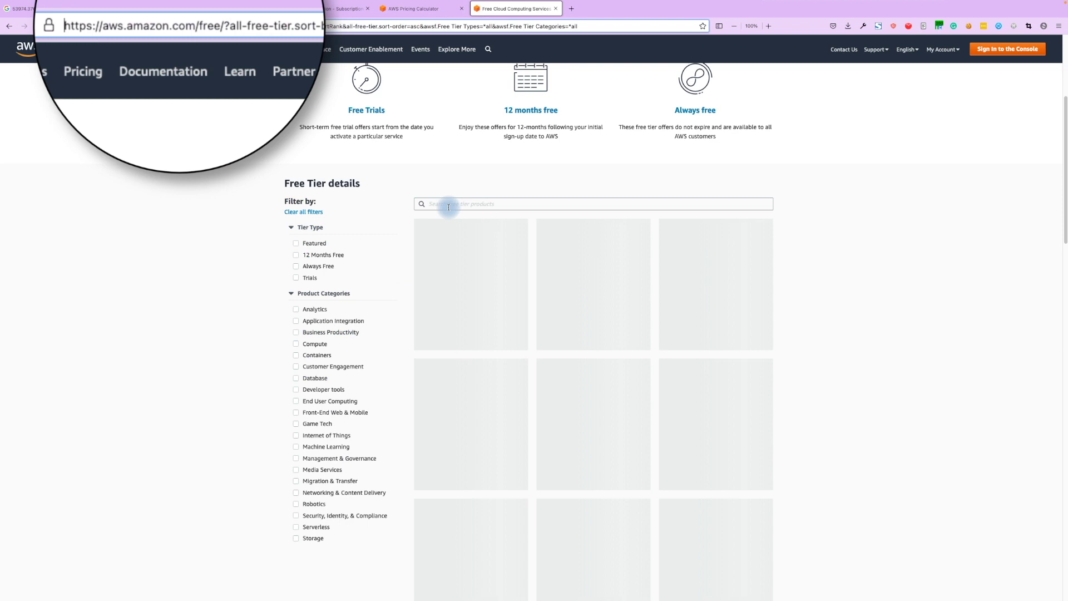
{"action": "left_click", "coordinate": [448, 204]}
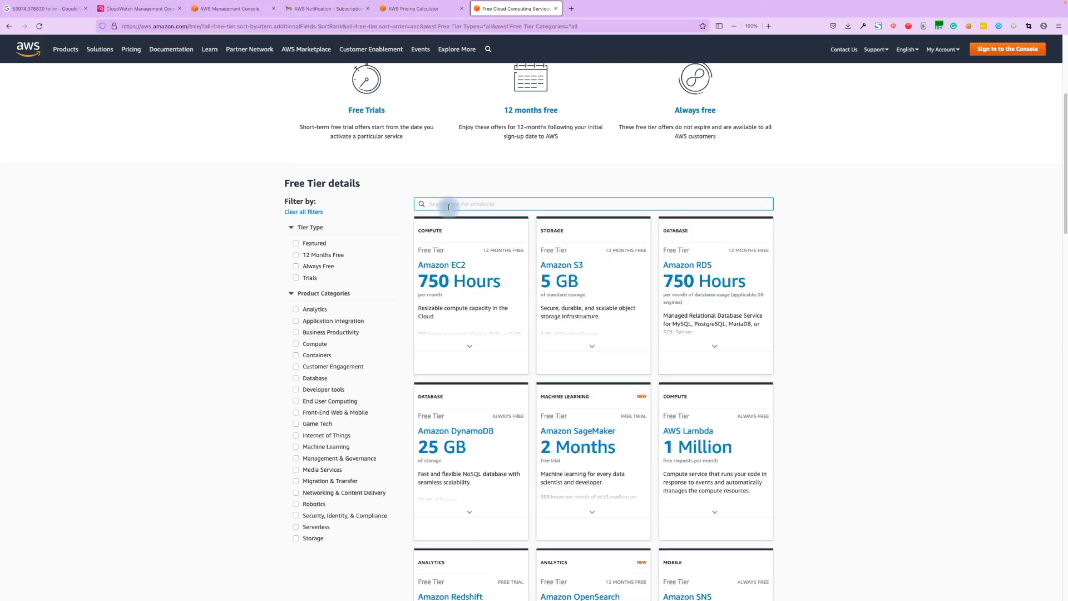
{"action": "left_click", "coordinate": [471, 346]}
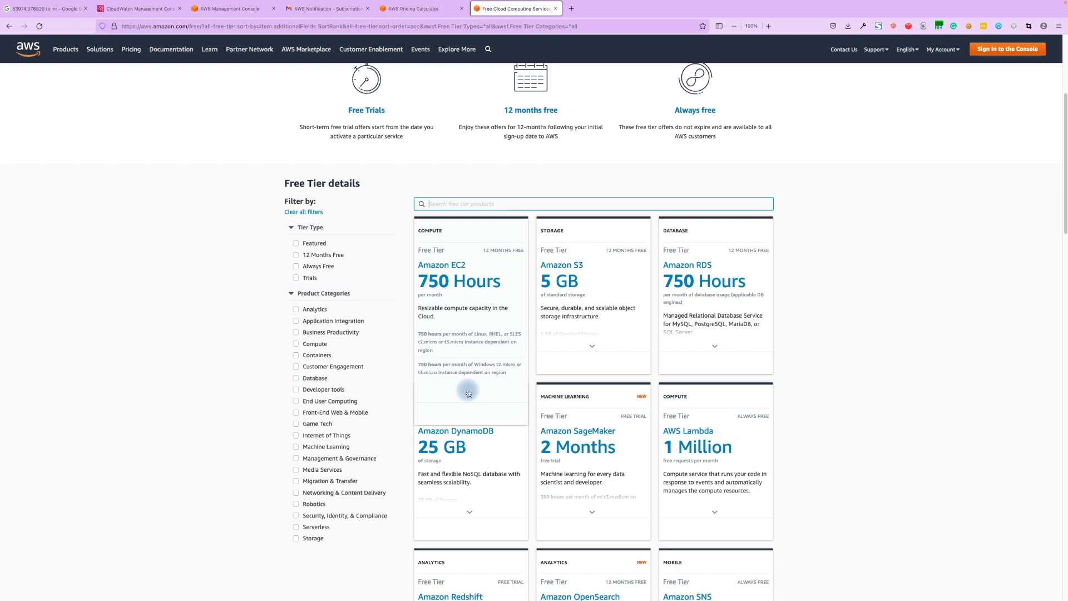
{"action": "mouse_move", "coordinate": [562, 267]}
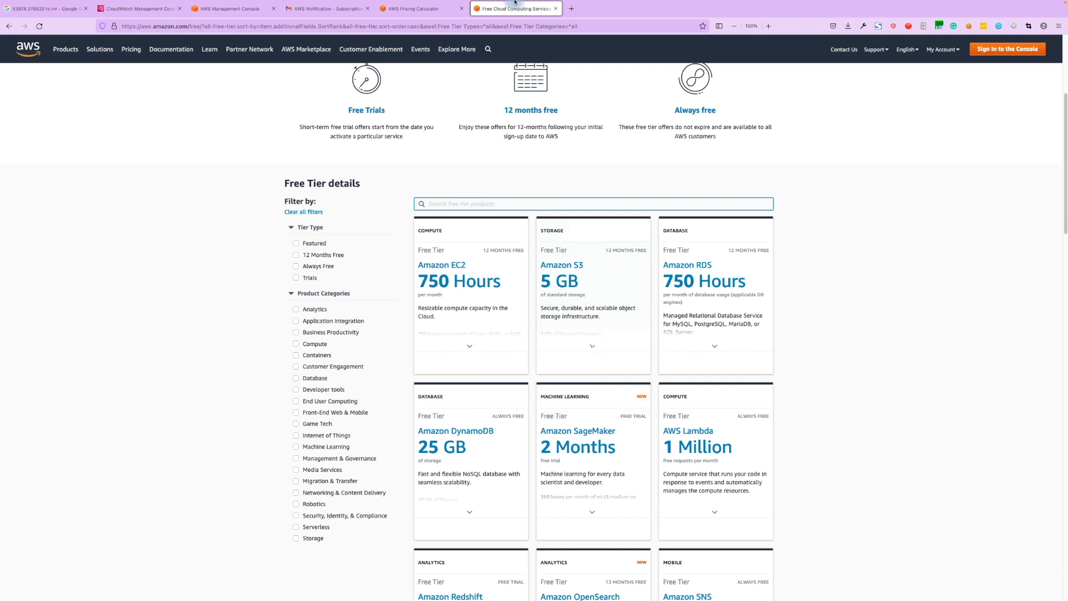
Return to the calculator home, create a new estimate and search services for 's3'.
{"action": "left_click", "coordinate": [399, 31]}
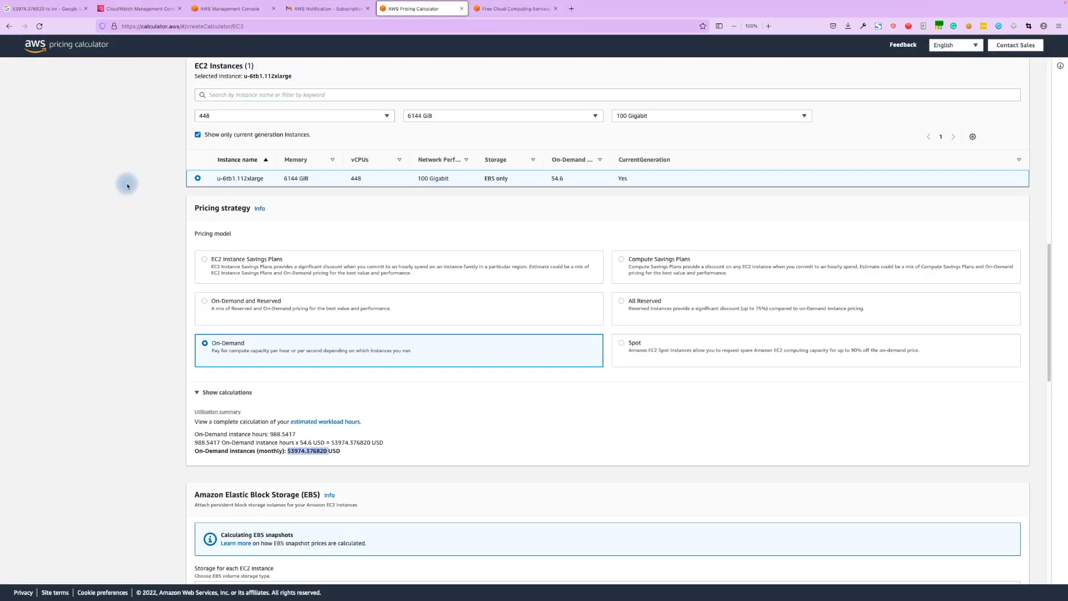
{"action": "scroll", "coordinate": [124, 183], "scroll_direction": "down", "scroll_amount": 5}
{"action": "scroll", "coordinate": [124, 189], "scroll_direction": "up", "scroll_amount": 15}
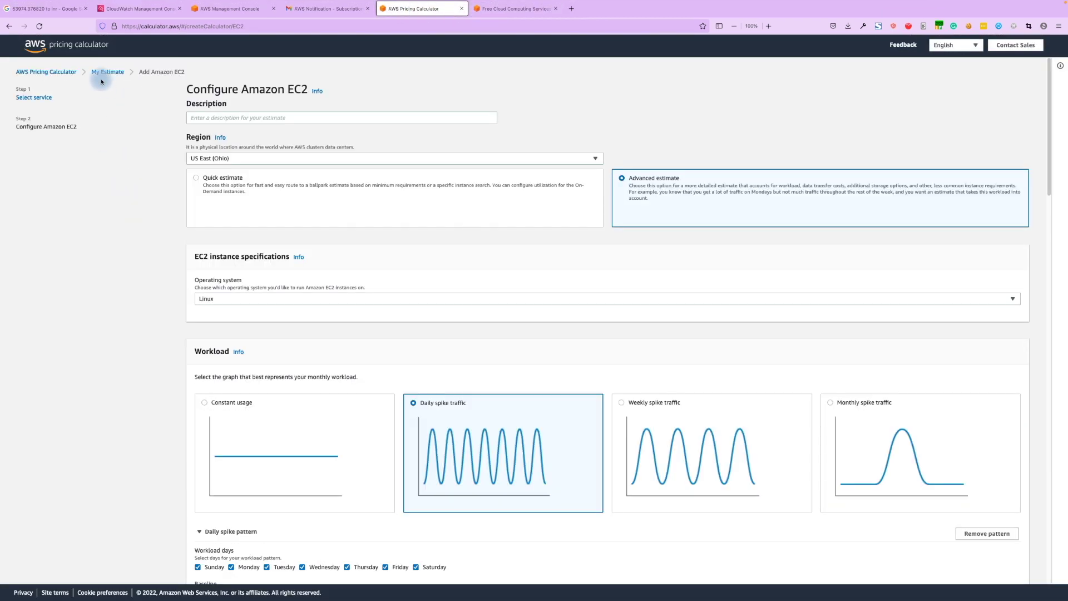
{"action": "left_click", "coordinate": [65, 72]}
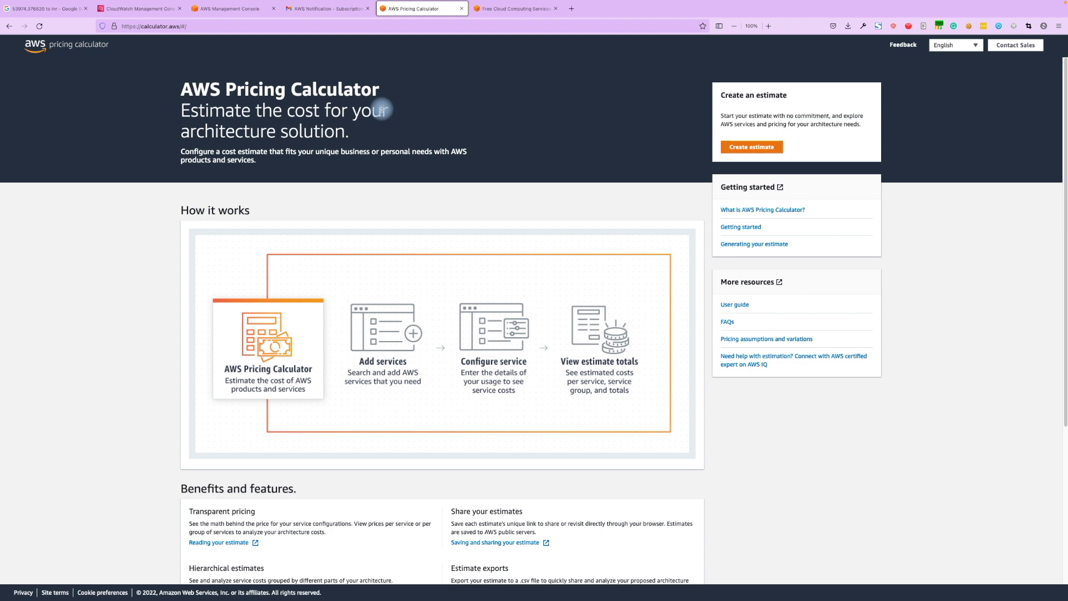
{"action": "left_click", "coordinate": [742, 147]}
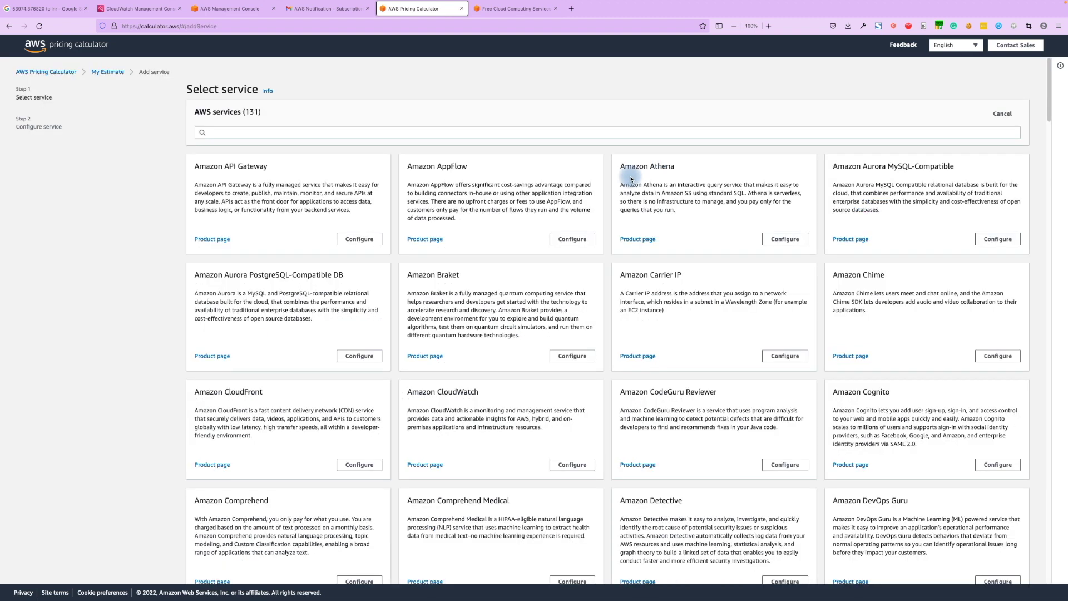
{"action": "left_click", "coordinate": [366, 130]}
{"action": "type", "text": "s"}
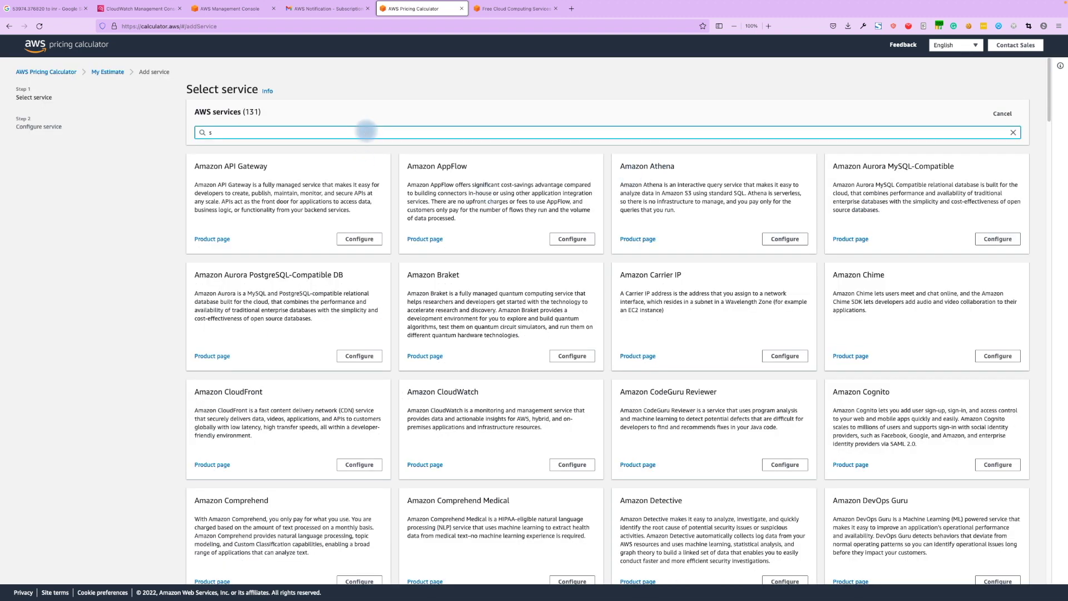
{"action": "type", "text": "3"}
Open the Amazon S3 configuration and review the S3 Standard and Data Transfer sections, both 0.00 USD.
{"action": "left_click", "coordinate": [357, 239]}
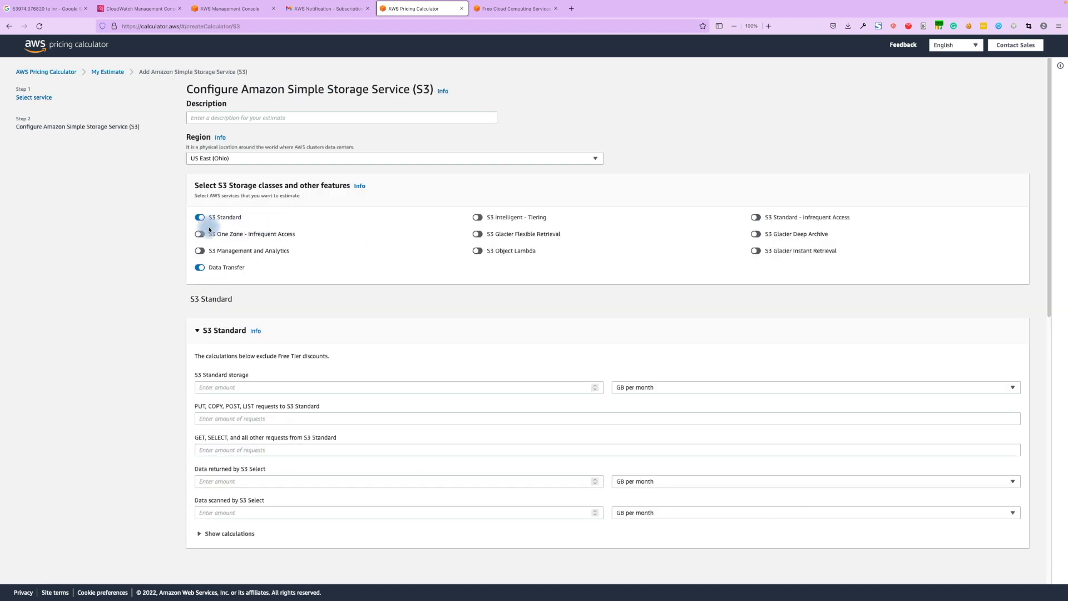
{"action": "left_click_drag", "start_coordinate": [204, 218], "coordinate": [240, 219]}
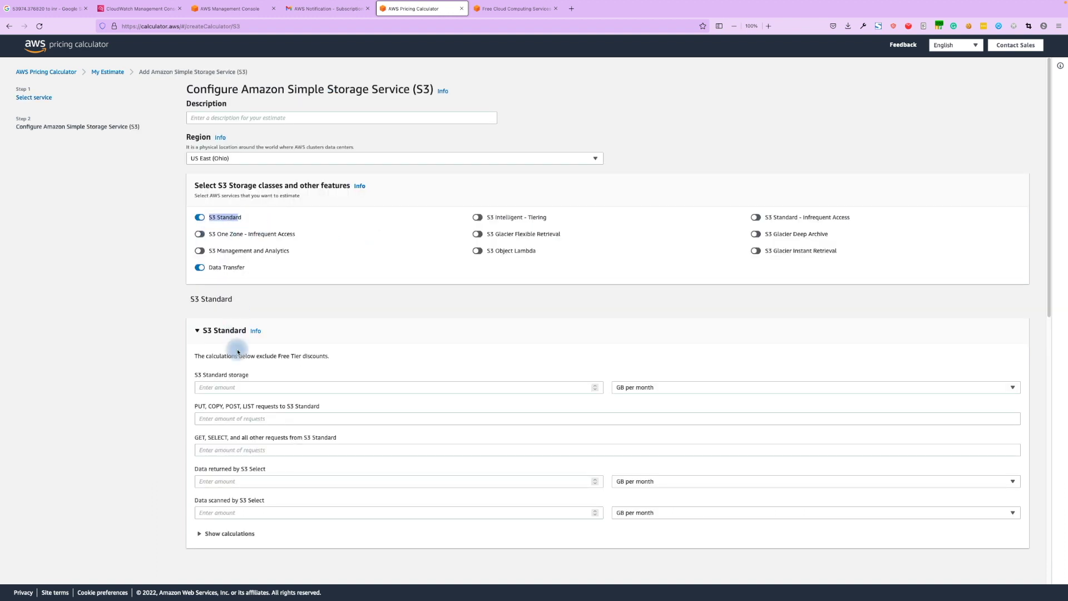
{"action": "scroll", "coordinate": [233, 406], "scroll_direction": "down", "scroll_amount": 1}
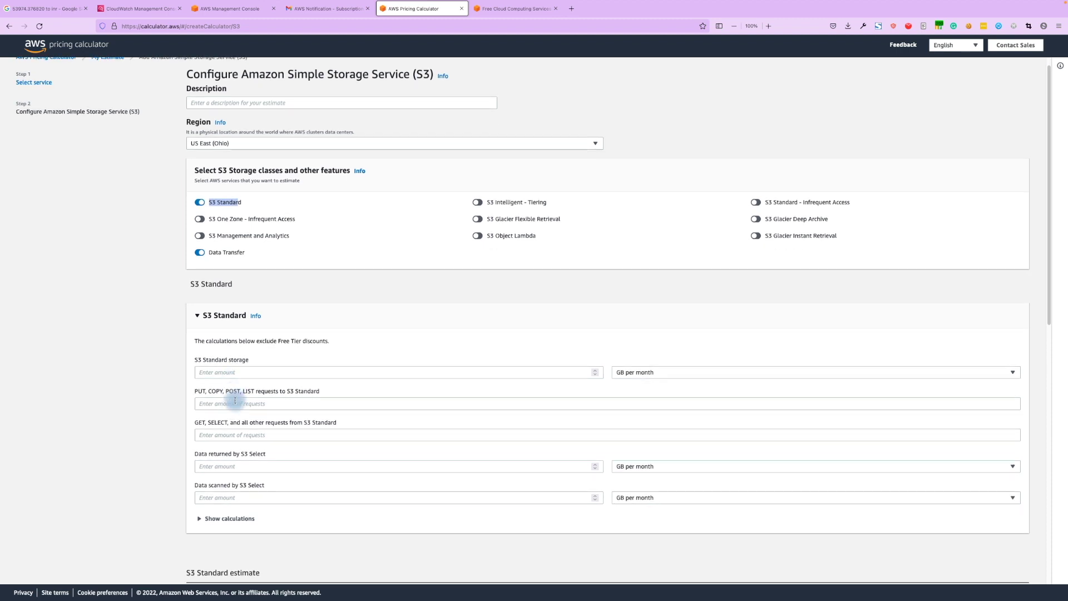
{"action": "left_click", "coordinate": [212, 392]}
{"action": "left_click_drag", "start_coordinate": [212, 392], "coordinate": [245, 392]}
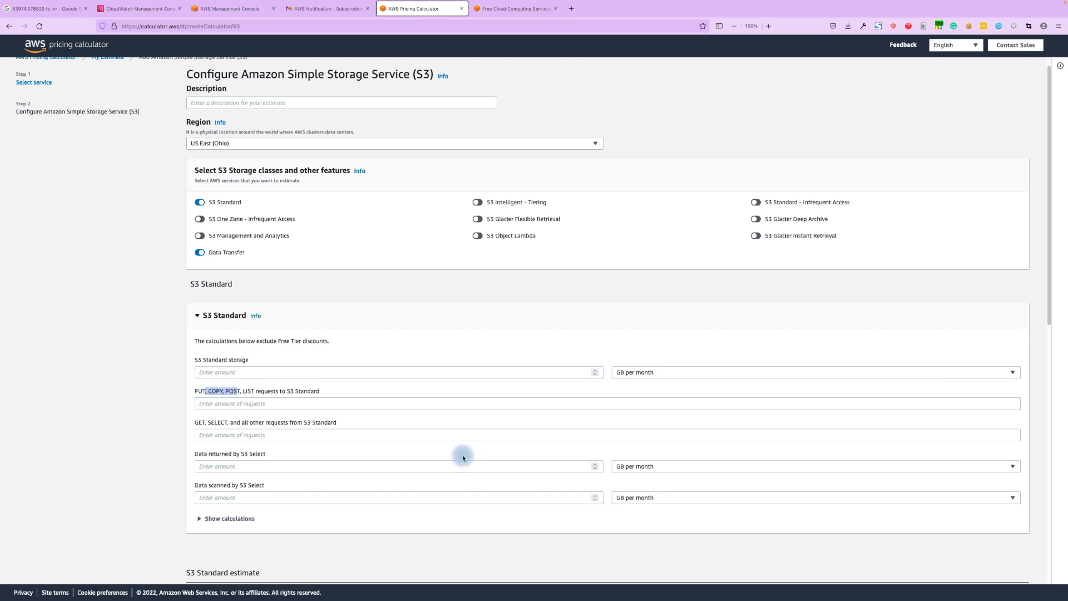
{"action": "scroll", "coordinate": [281, 498], "scroll_direction": "down", "scroll_amount": 4}
{"action": "scroll", "coordinate": [281, 499], "scroll_direction": "down", "scroll_amount": 3}
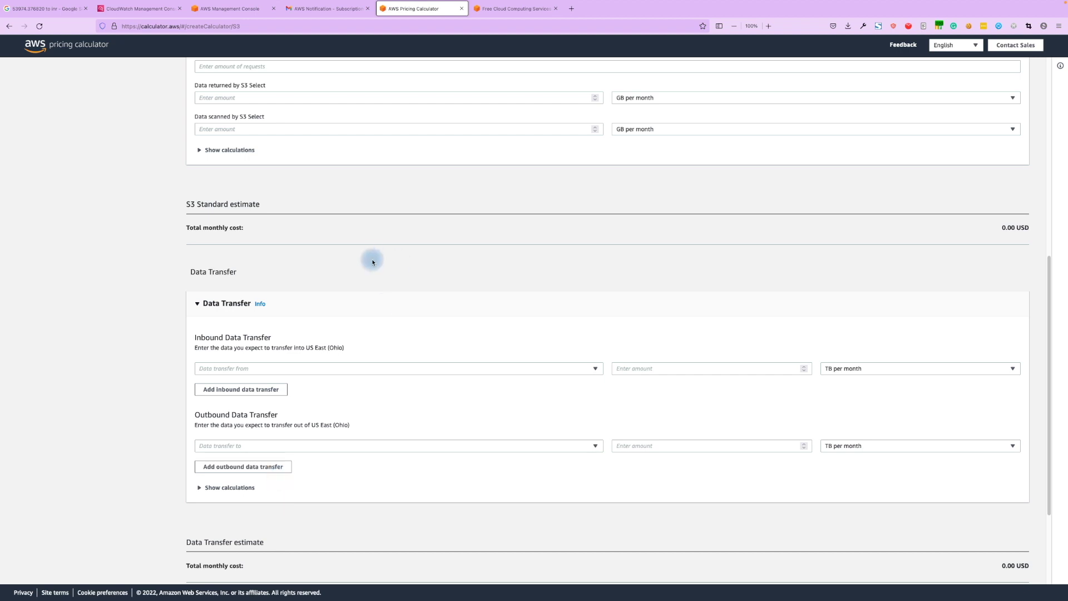
{"action": "scroll", "coordinate": [370, 258], "scroll_direction": "down", "scroll_amount": 3}
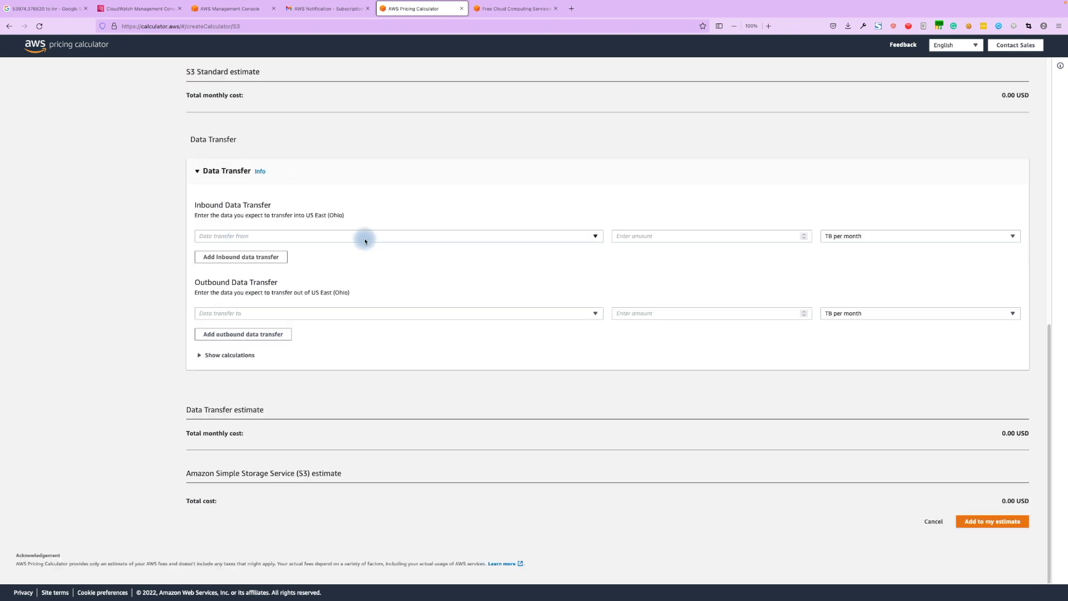
In CloudWatch, show the empty Billing alarms list and confirm the region is US East (N. Virginia).
{"action": "left_click", "coordinate": [142, 14]}
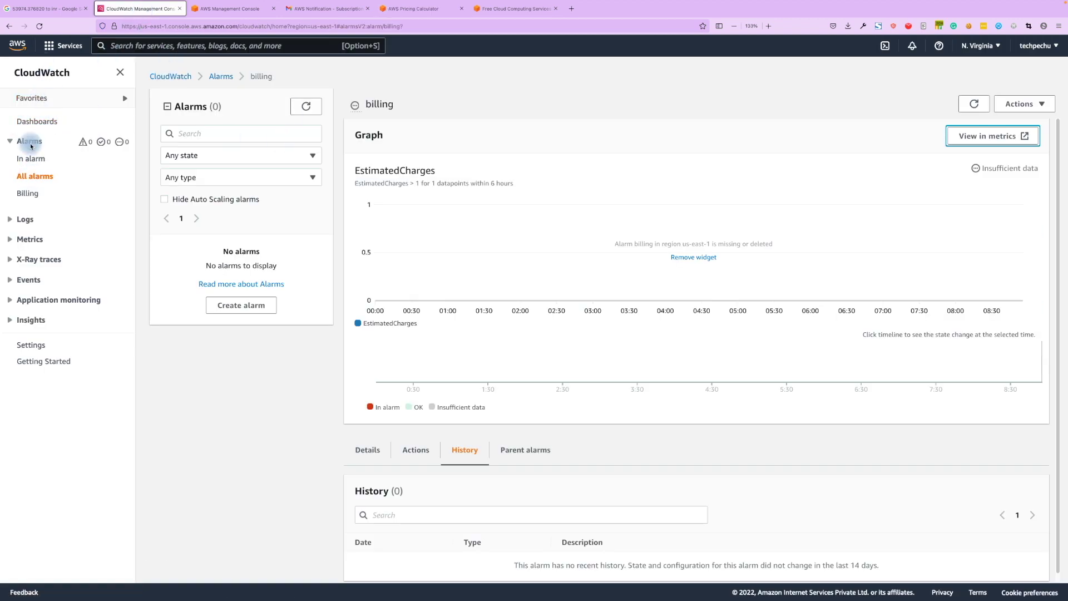
{"action": "double_click", "coordinate": [65, 75]}
{"action": "left_click", "coordinate": [29, 195]}
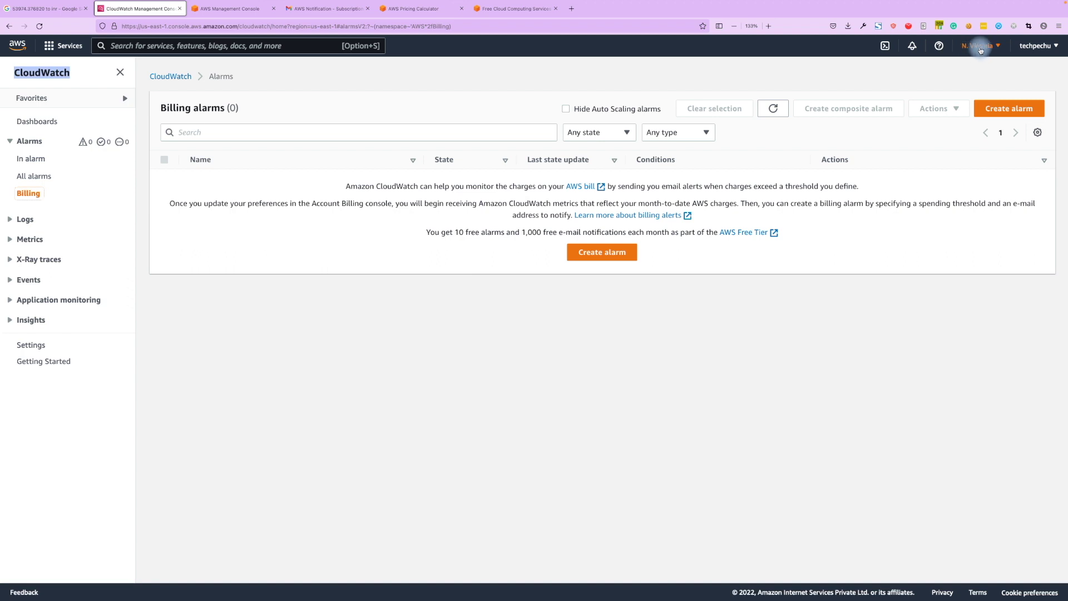
{"action": "left_click", "coordinate": [981, 49]}
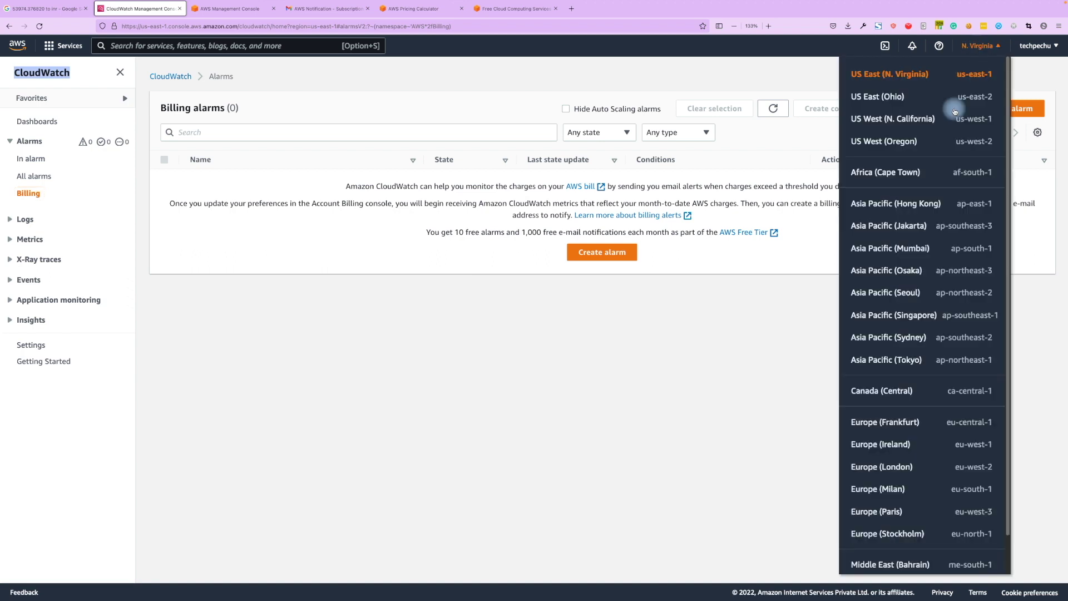
{"action": "left_click", "coordinate": [765, 273]}
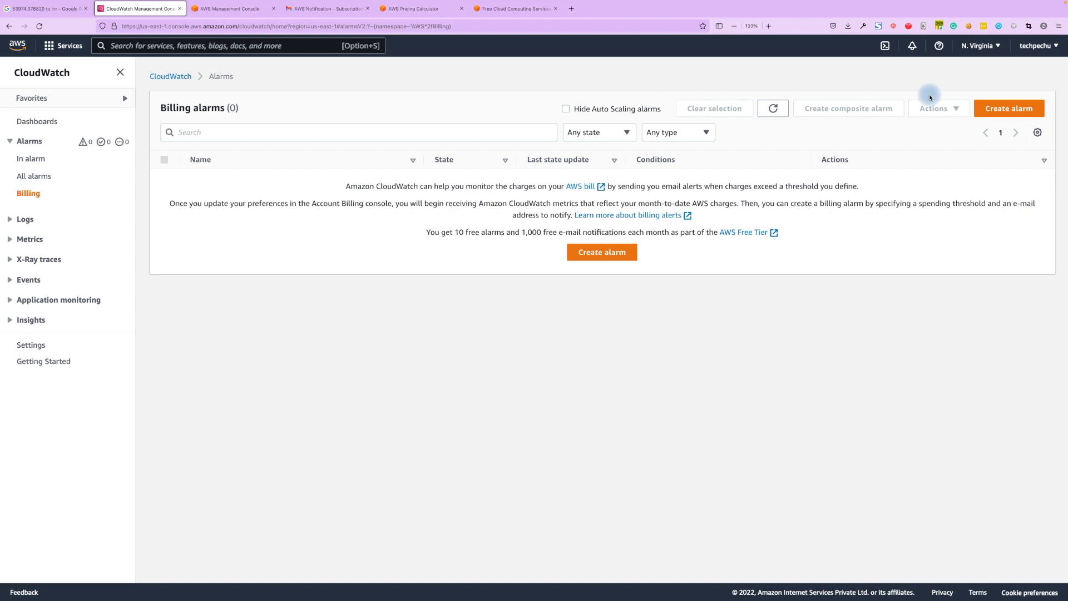
Create a billing alarm on EstimatedCharges with a static Greater-than threshold of 10 USD.
{"action": "left_click", "coordinate": [607, 251]}
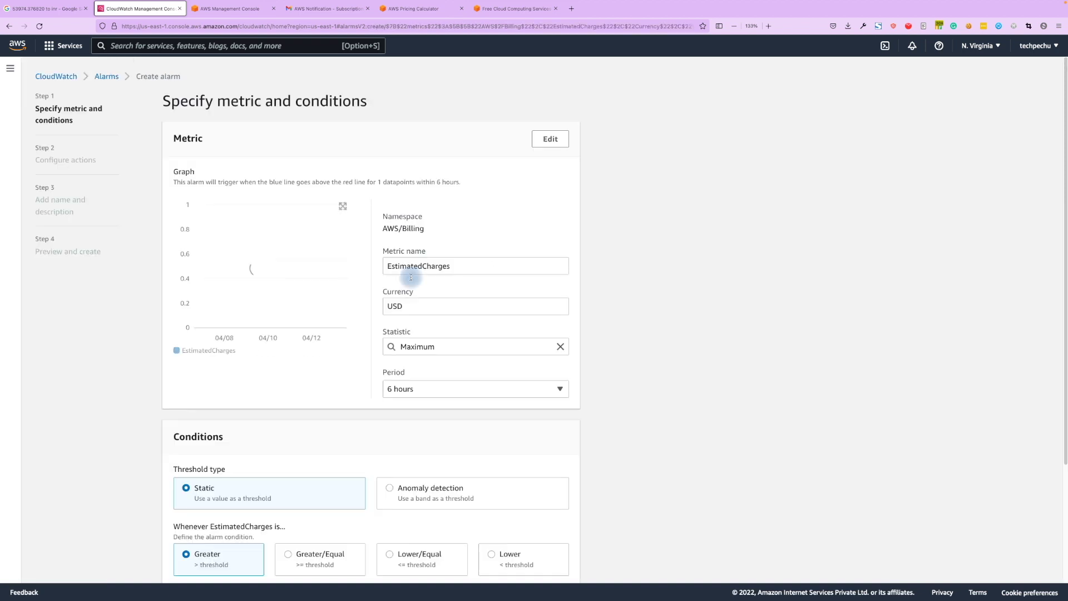
{"action": "scroll", "coordinate": [608, 380], "scroll_direction": "down", "scroll_amount": 4}
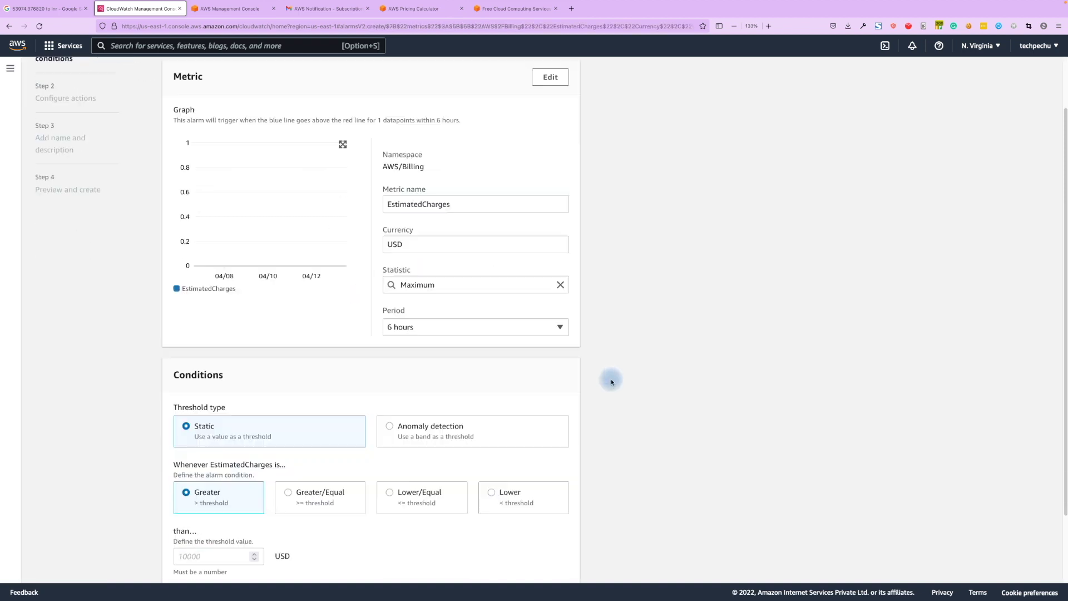
{"action": "double_click", "coordinate": [204, 438]}
{"action": "left_click", "coordinate": [189, 488]}
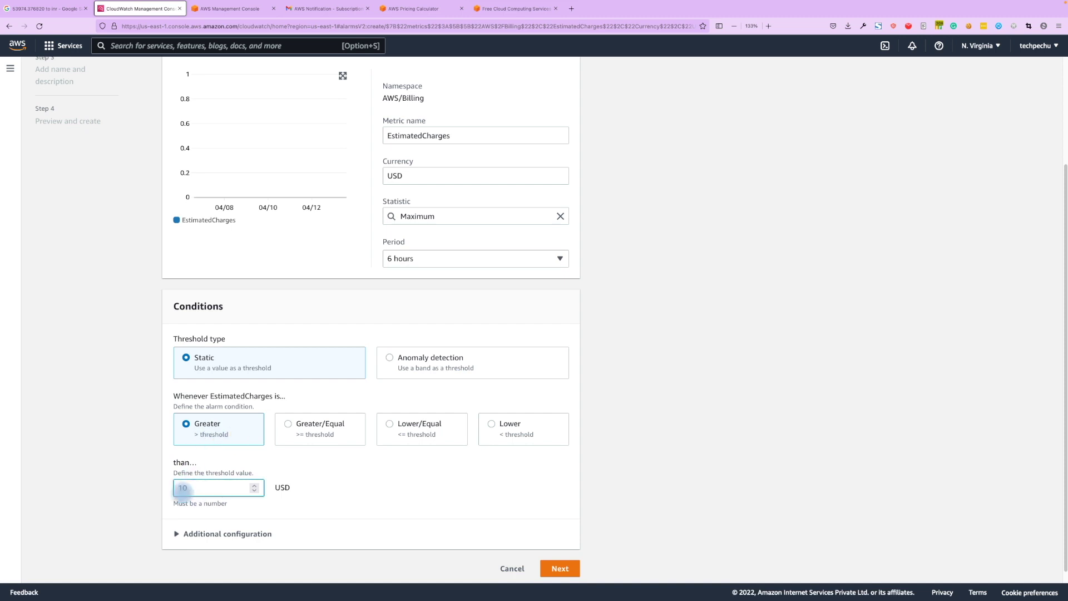
{"action": "type", "text": "10"}
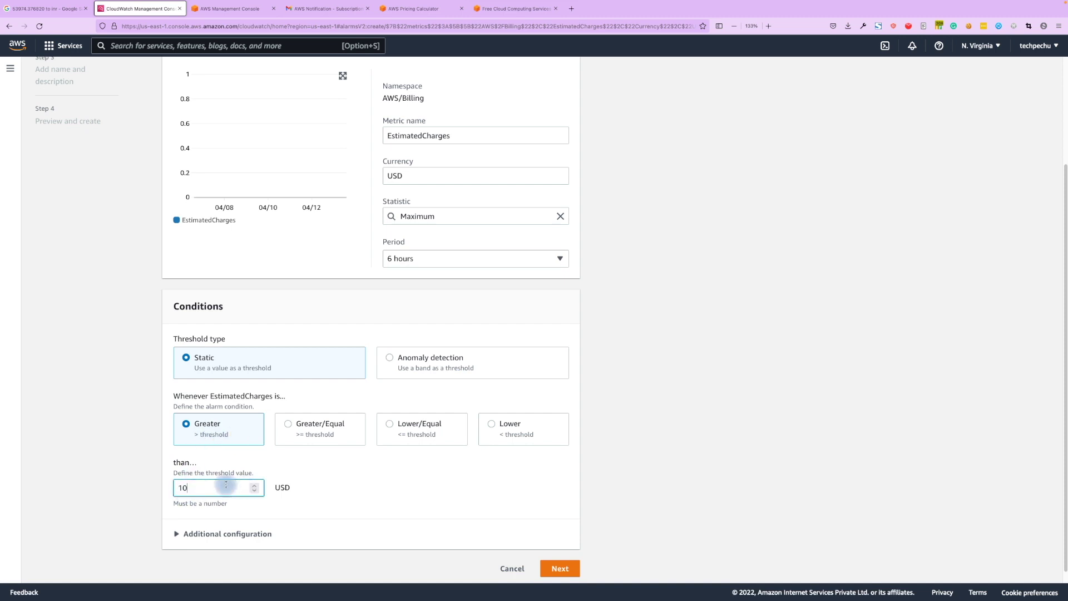
{"action": "left_click", "coordinate": [203, 533]}
{"action": "scroll", "coordinate": [329, 543], "scroll_direction": "down", "scroll_amount": 3}
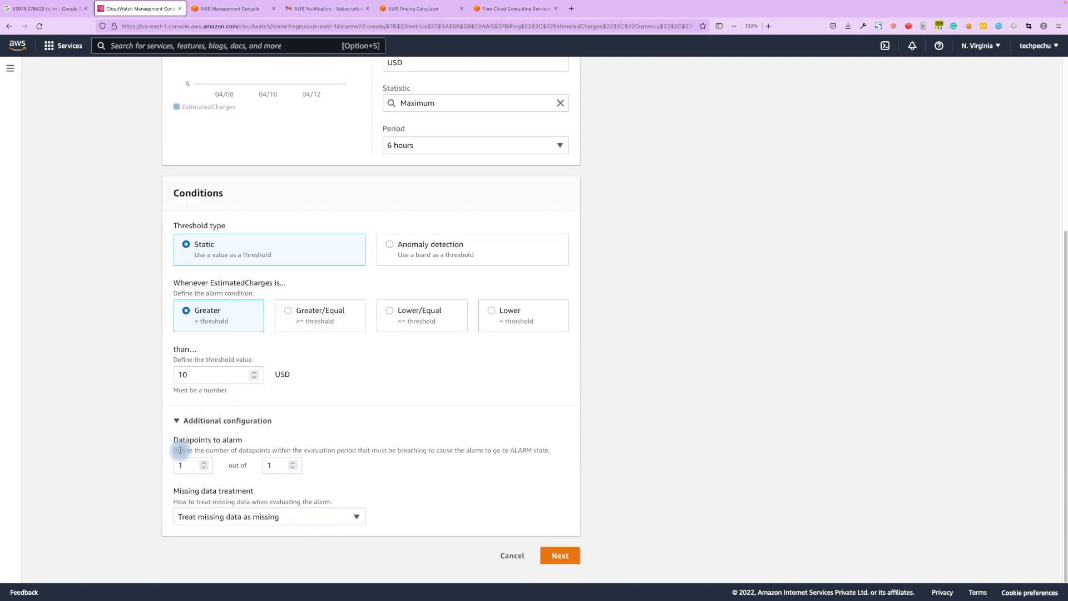
{"action": "left_click", "coordinate": [561, 560]}
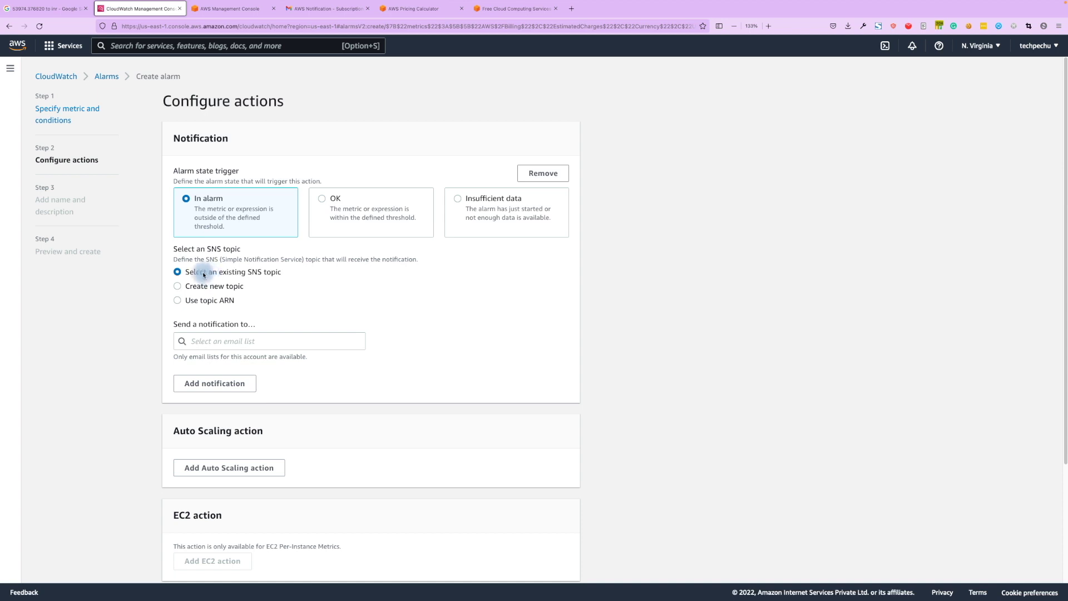
Send alarm notifications to a new SNS topic Default_CloudWatch_Alarms_Topic at your email address.
{"action": "left_click", "coordinate": [218, 339]}
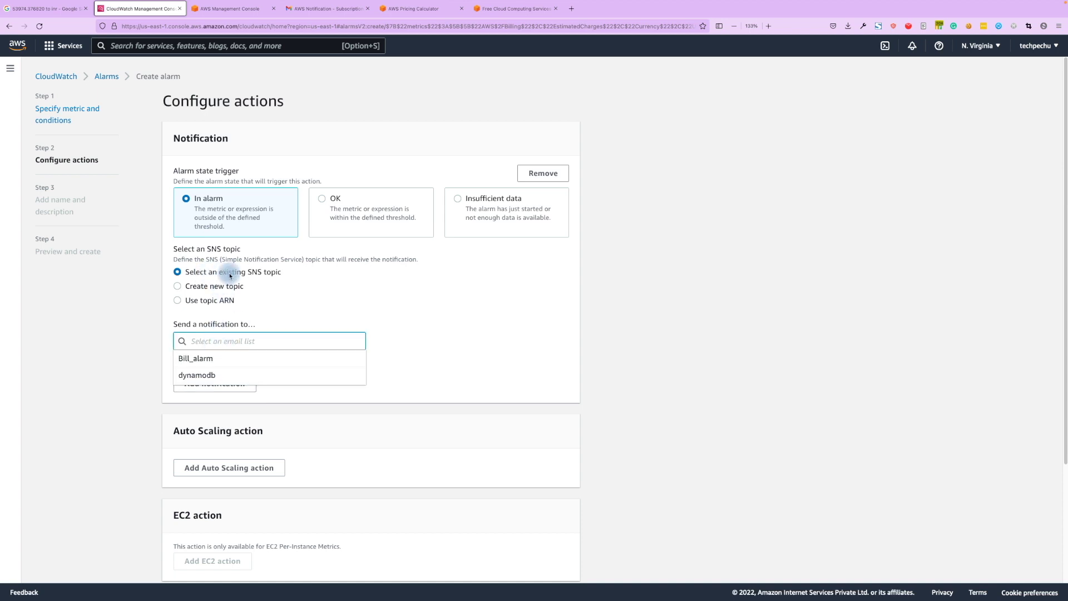
{"action": "left_click", "coordinate": [206, 291]}
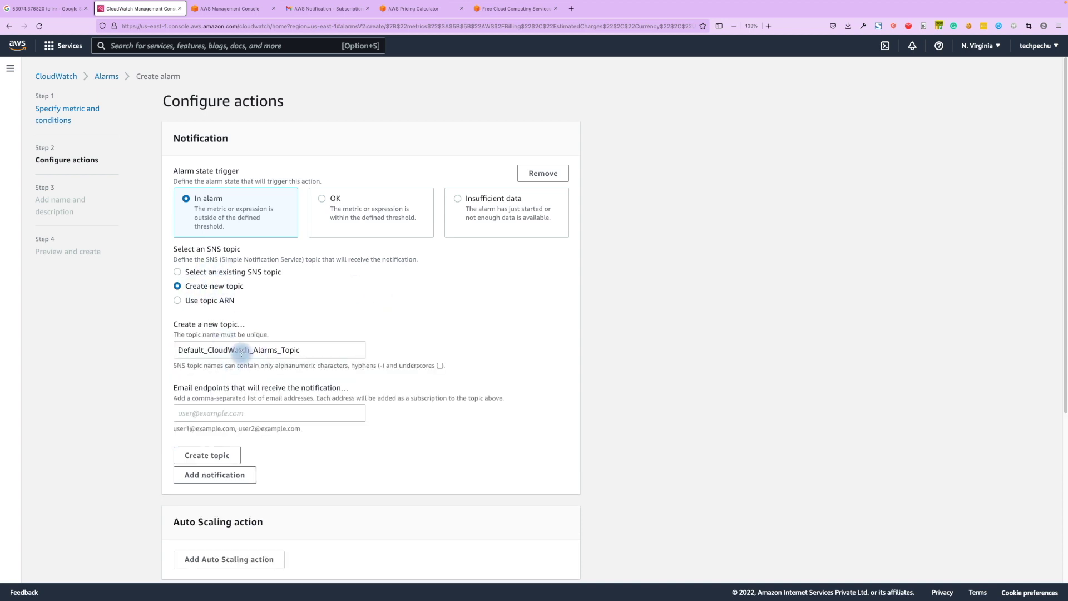
{"action": "left_click", "coordinate": [216, 411]}
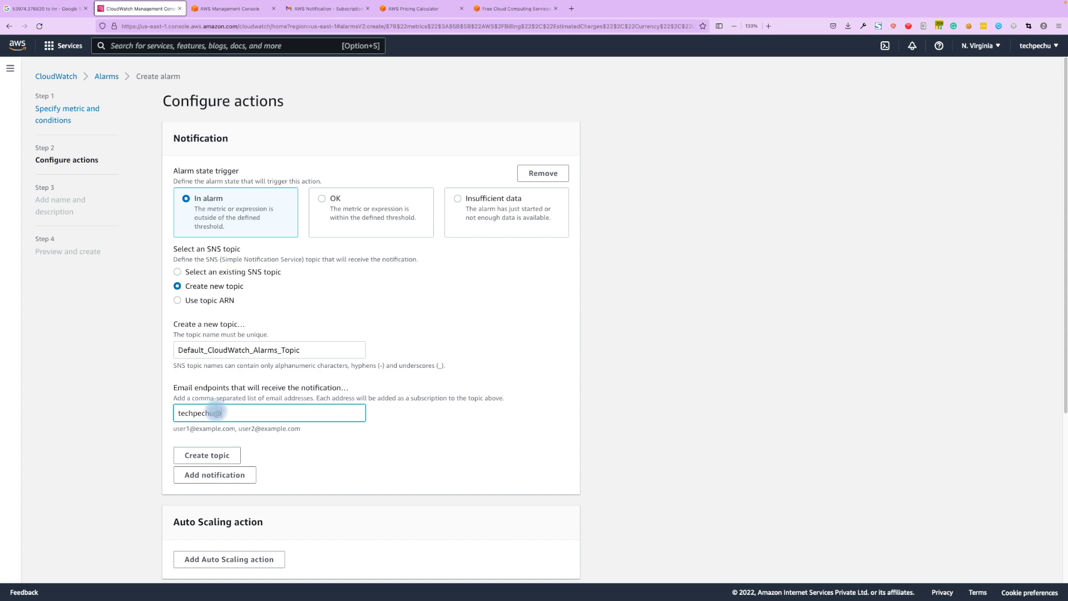
{"action": "left_click", "coordinate": [462, 371]}
{"action": "scroll", "coordinate": [463, 372], "scroll_direction": "down", "scroll_amount": 7}
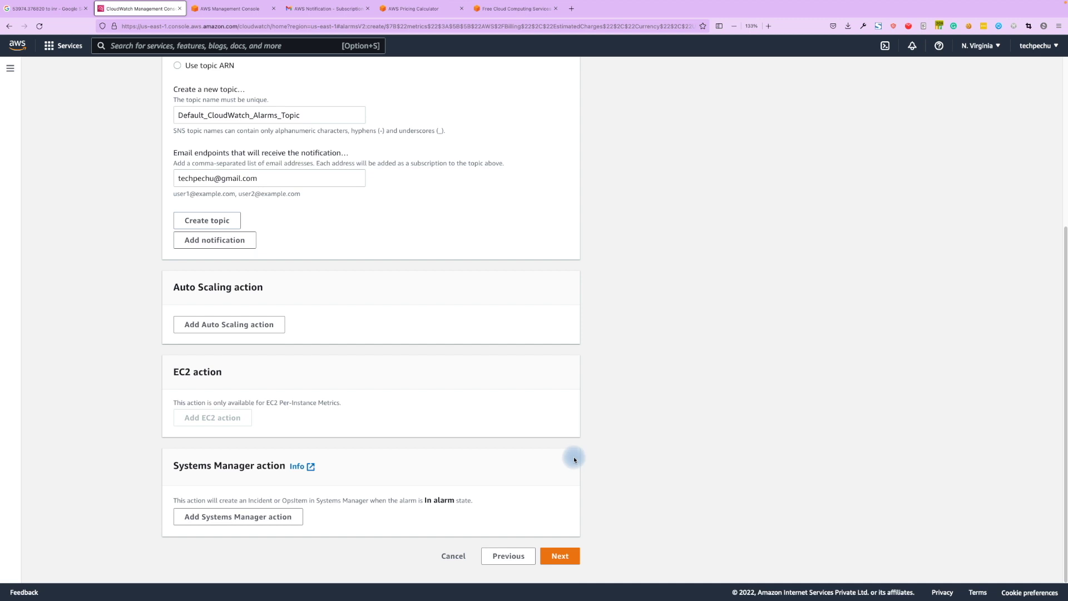
{"action": "left_click", "coordinate": [562, 556]}
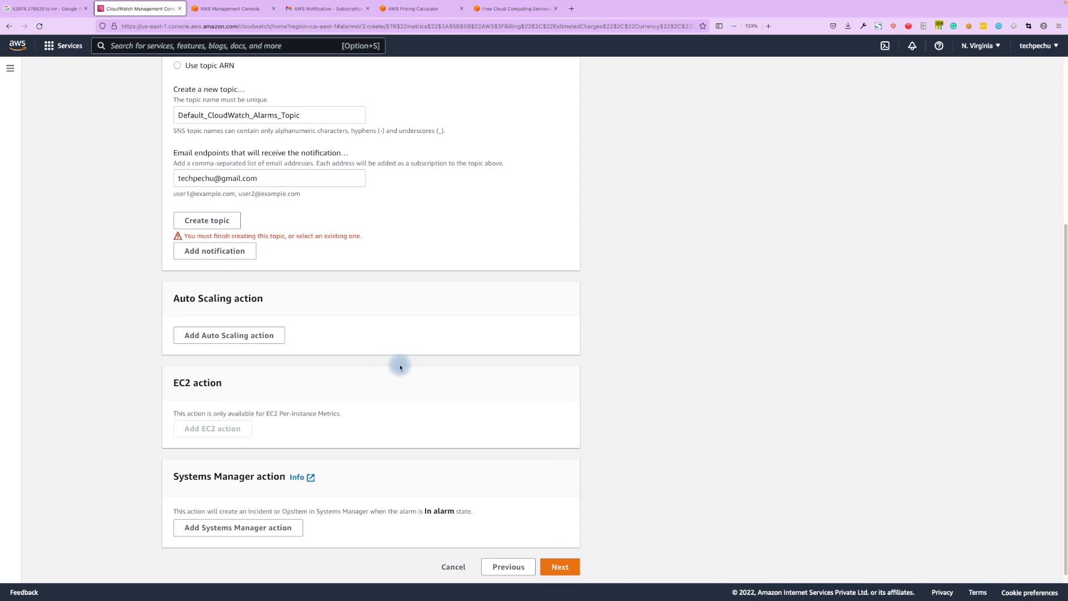
{"action": "left_click", "coordinate": [224, 225]}
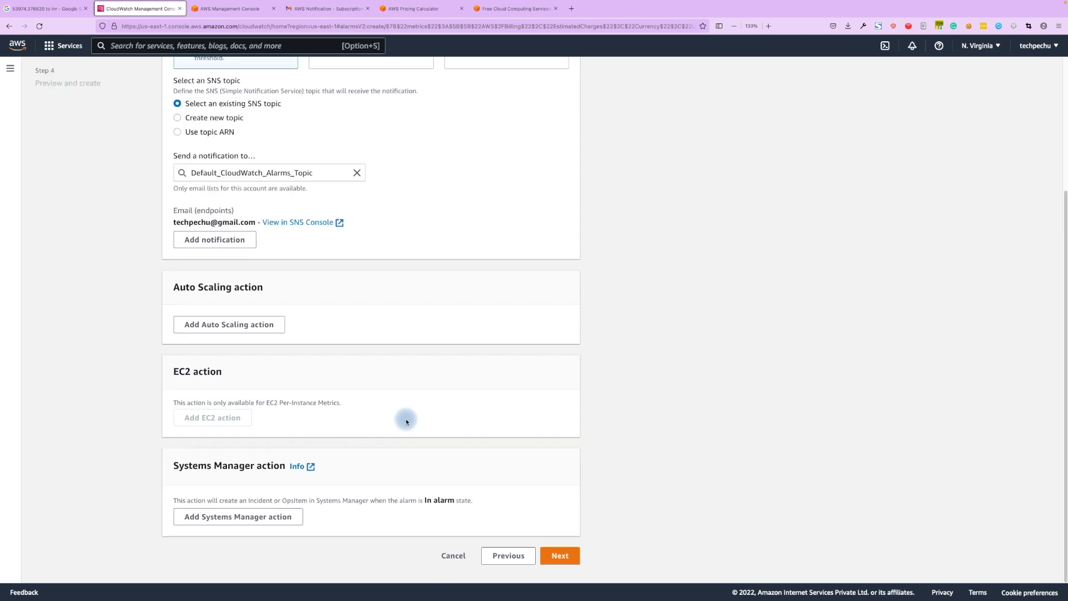
{"action": "left_click", "coordinate": [560, 556]}
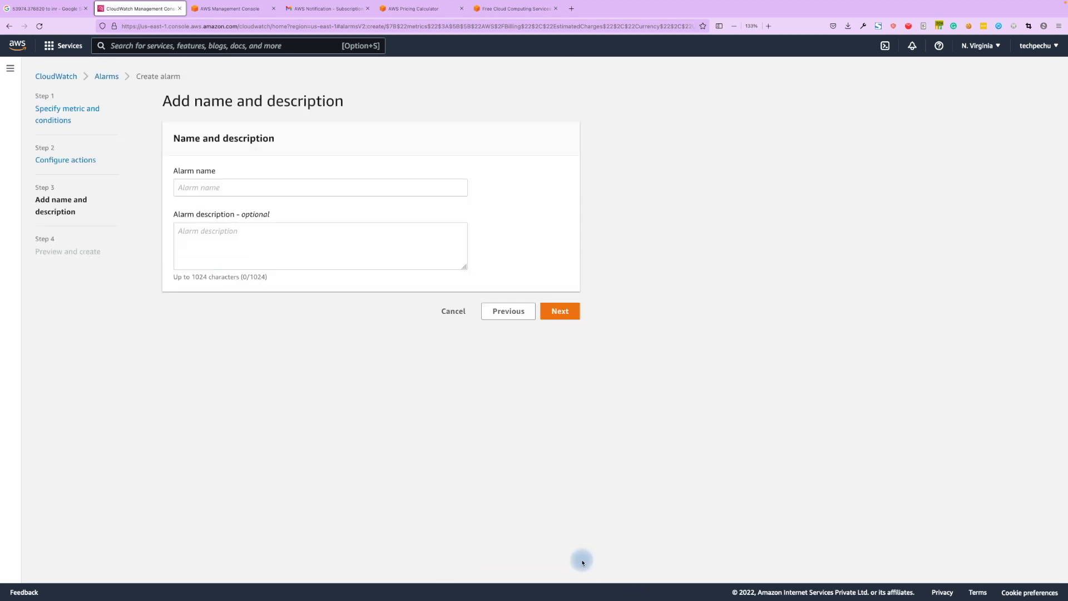
Name the alarm Billinig_ec2, removing the stray space from the typed name.
{"action": "left_click", "coordinate": [231, 188]}
{"action": "type", "text": "Billini"}
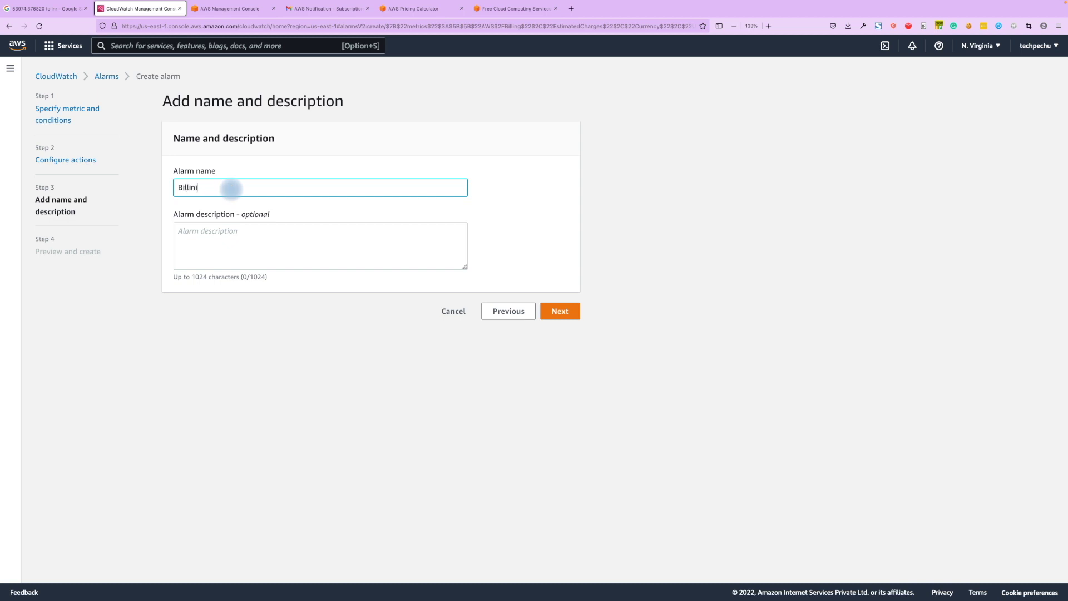
{"action": "type", "text": "g _ec2"}
{"action": "left_click", "coordinate": [205, 188]}
{"action": "key", "text": "BackSpace"}
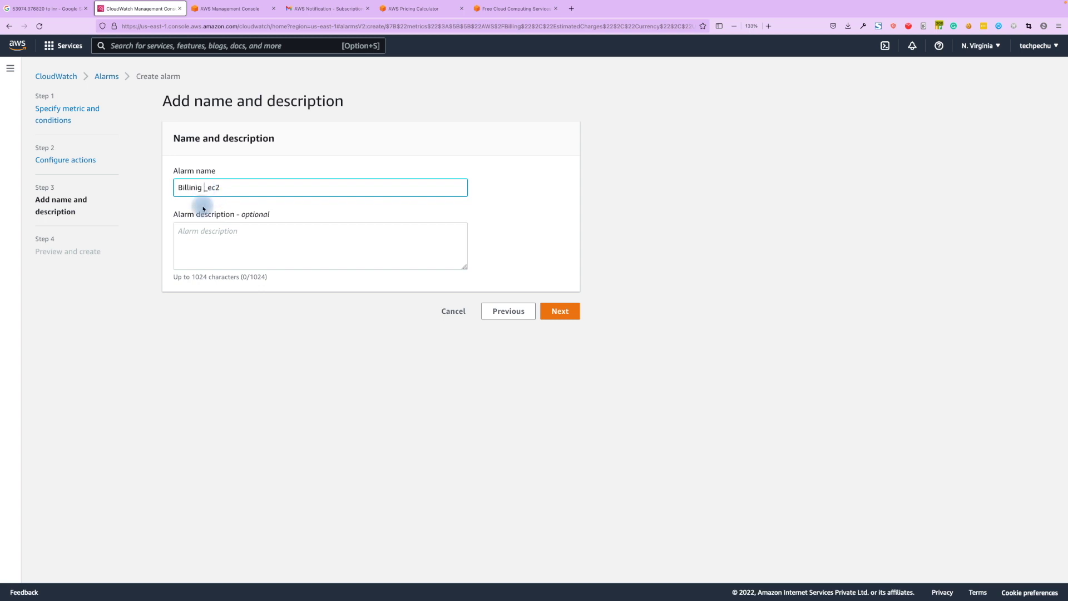
Review the alarm's condition, notification and name, then create it.
{"action": "left_click", "coordinate": [560, 312]}
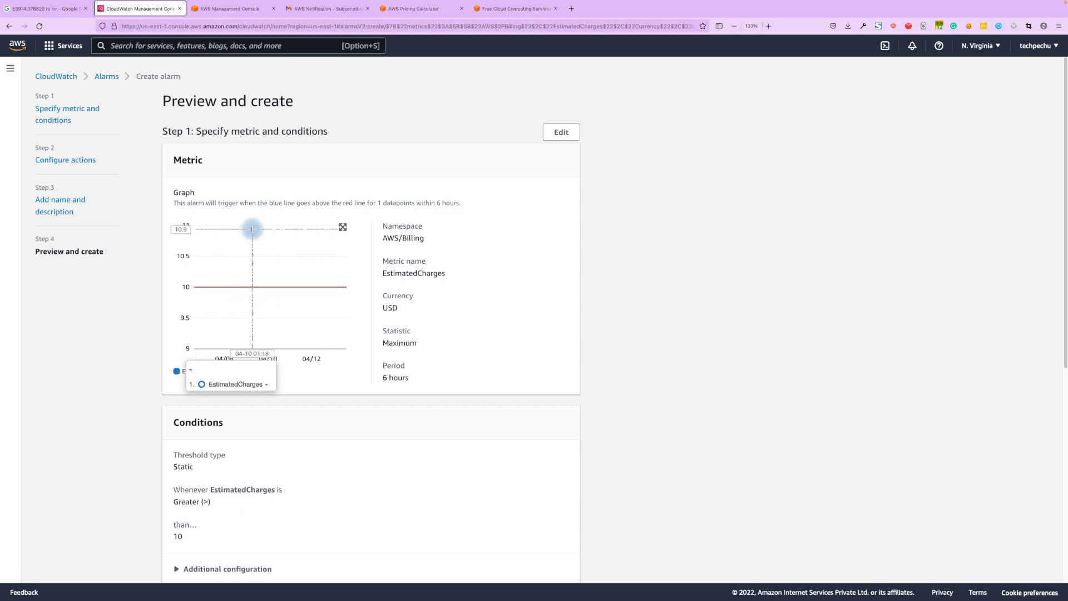
{"action": "scroll", "coordinate": [720, 317], "scroll_direction": "down", "scroll_amount": 5}
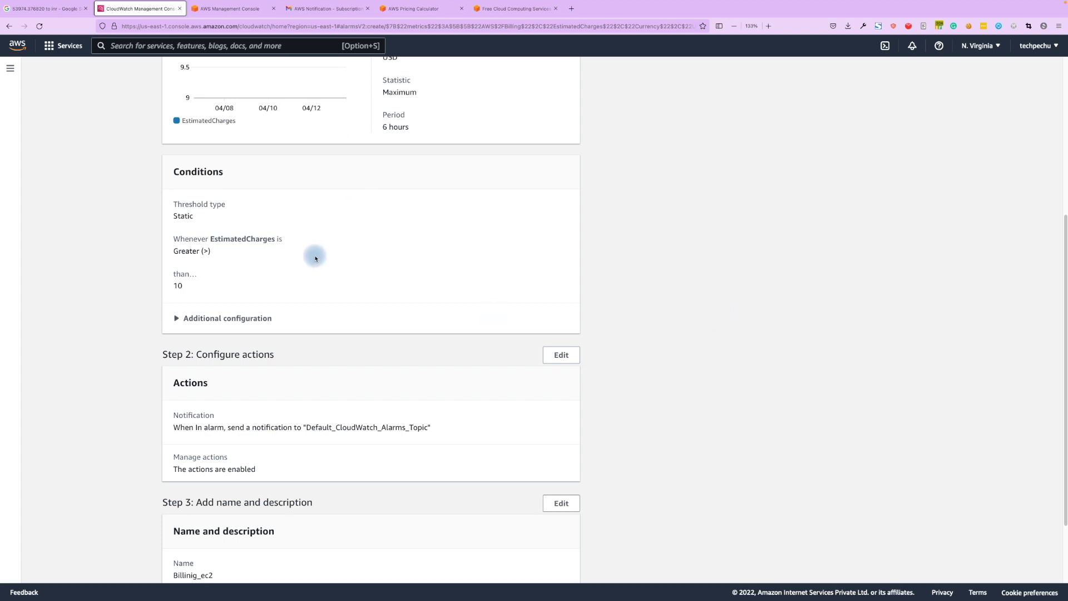
{"action": "scroll", "coordinate": [311, 261], "scroll_direction": "down", "scroll_amount": 2}
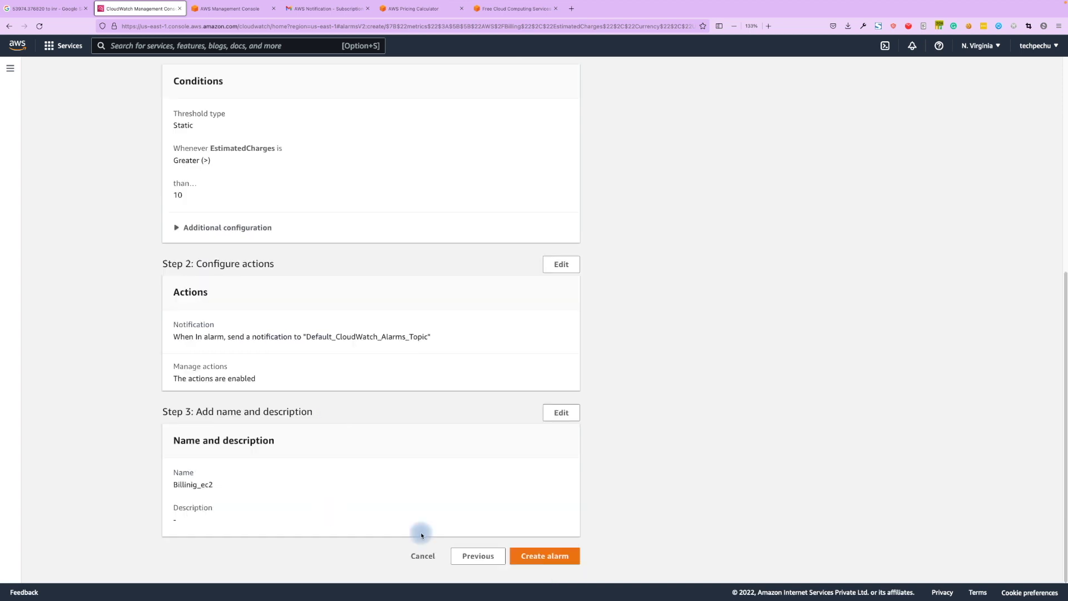
{"action": "left_click", "coordinate": [555, 561]}
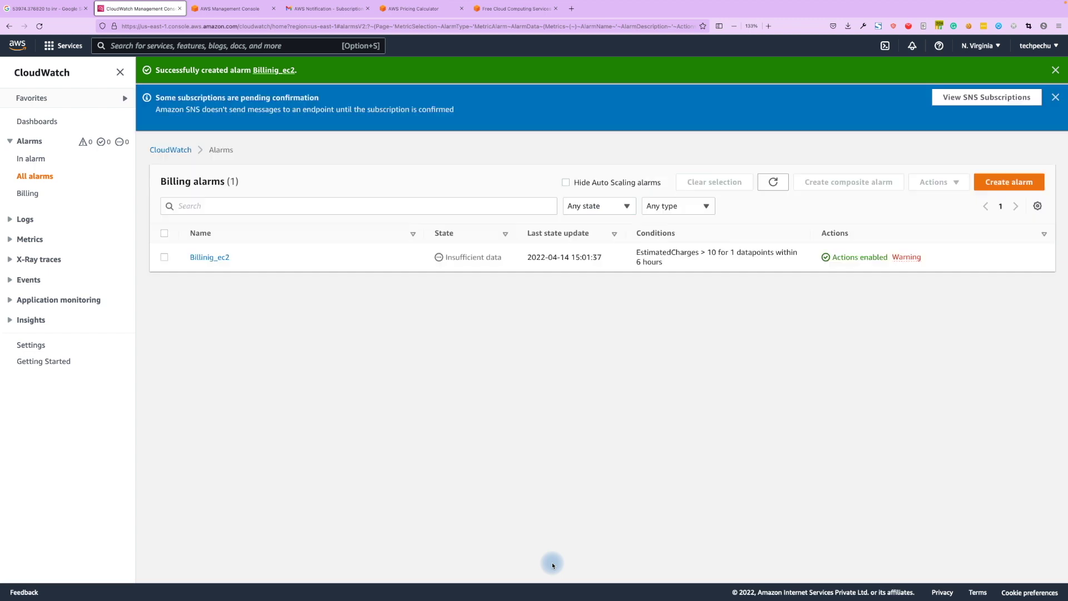
Switch to the AWS Console Home tab showing $0.51 month-to-date costs.
{"action": "key", "text": "ctrl+Tab"}
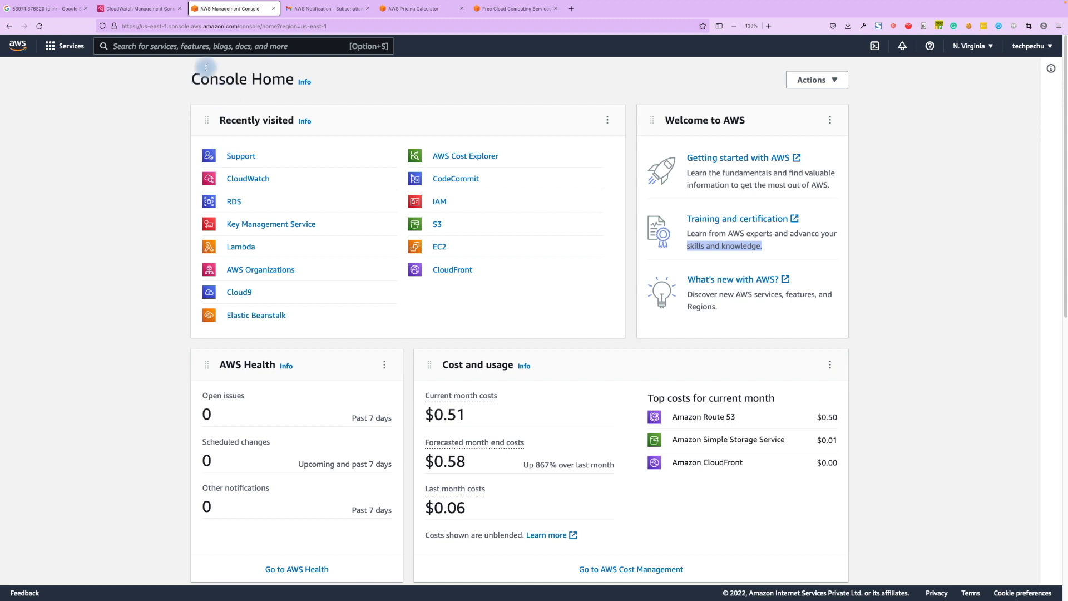
Find Support through the console search and start an Account and billing support case.
{"action": "left_click", "coordinate": [207, 49]}
{"action": "type", "text": "su"}
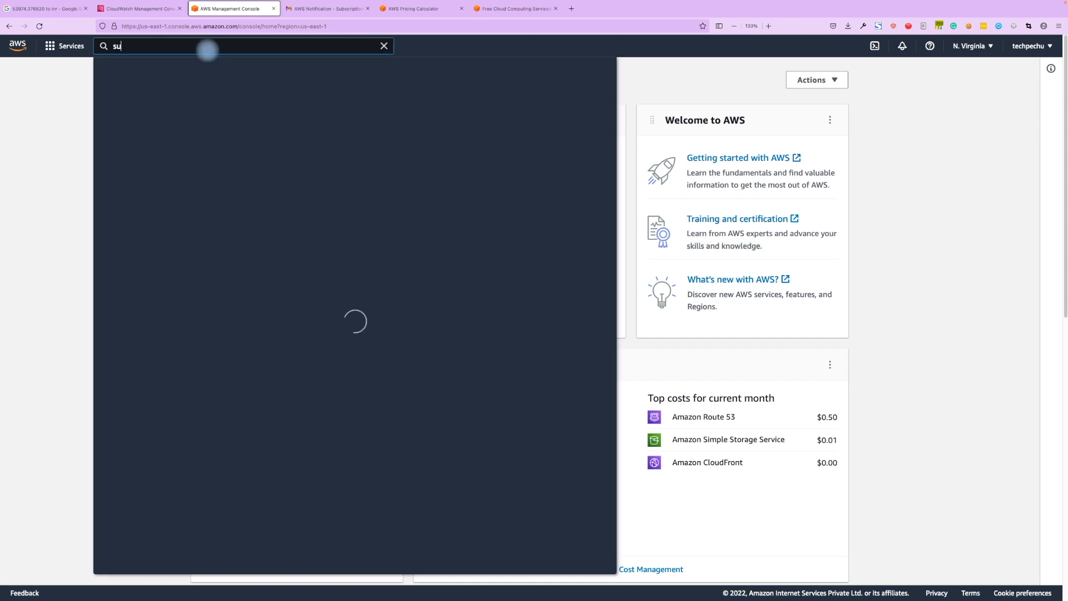
{"action": "type", "text": "pport"}
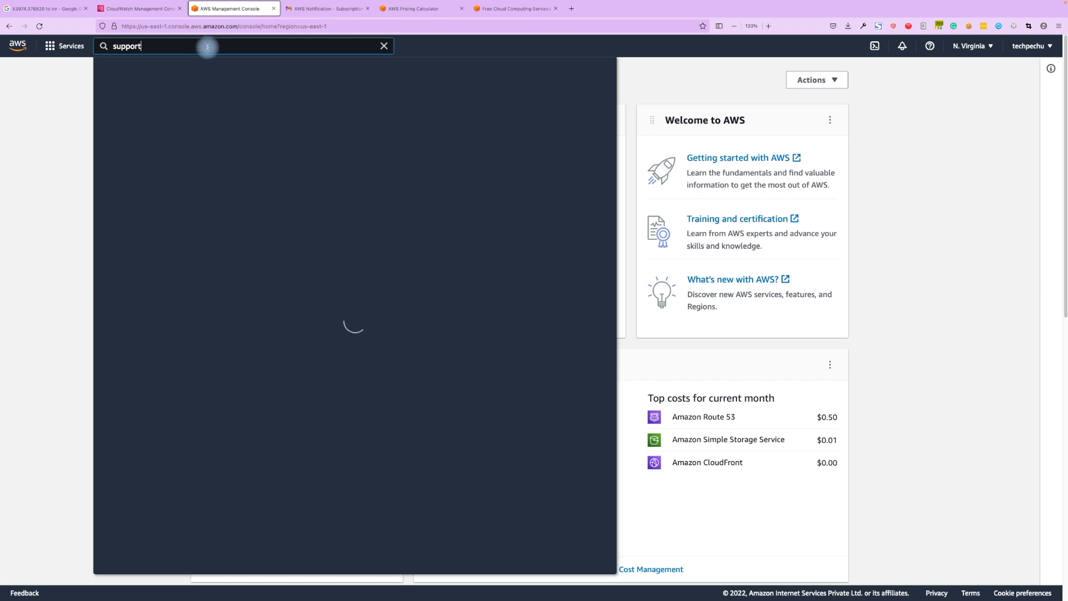
{"action": "left_click", "coordinate": [284, 133]}
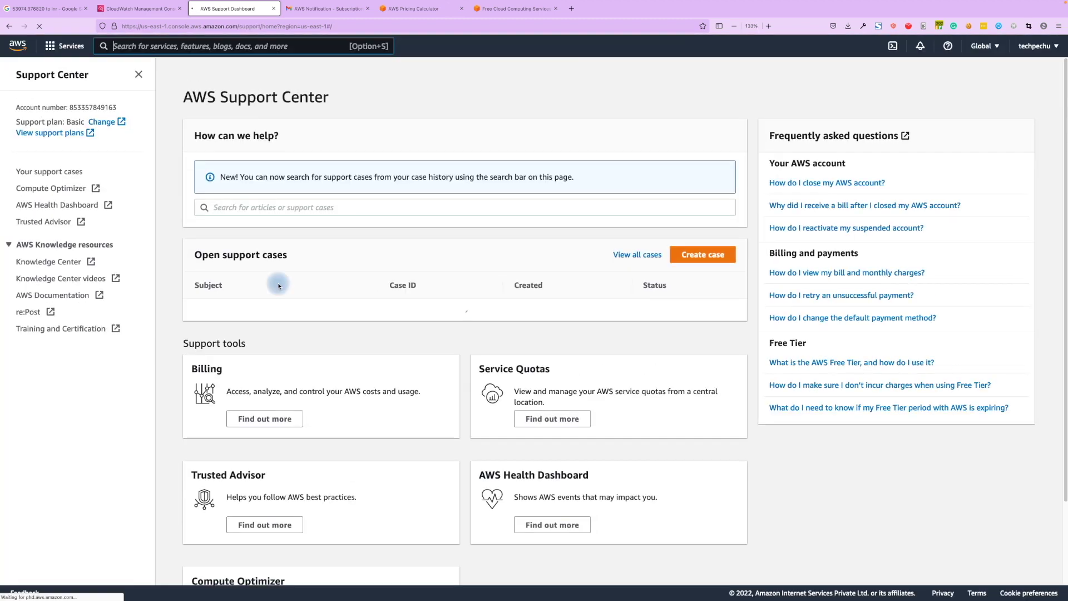
{"action": "left_click", "coordinate": [702, 254]}
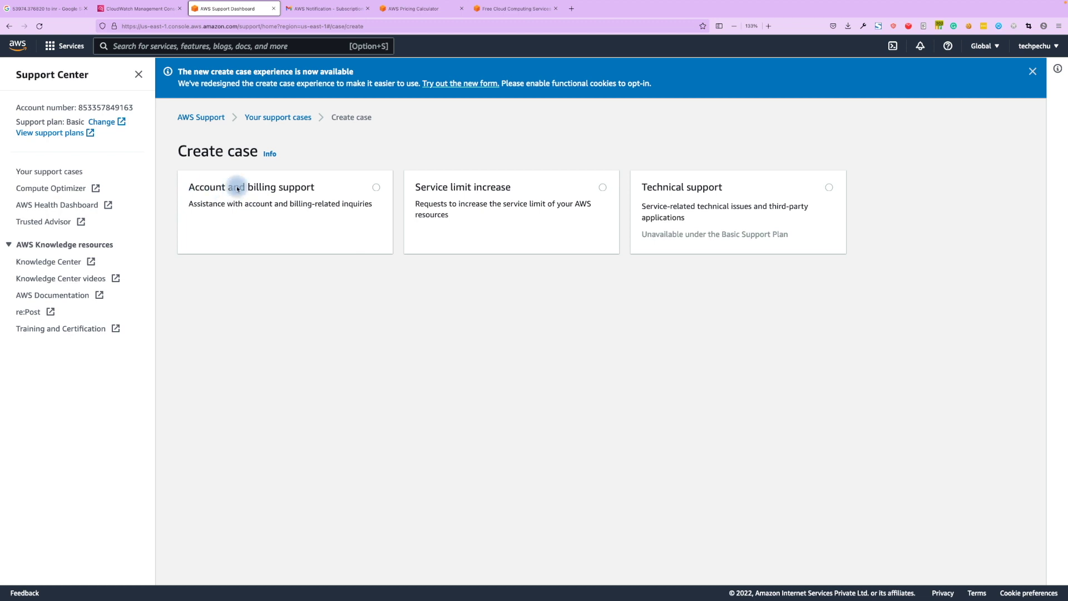
{"action": "left_click", "coordinate": [376, 190]}
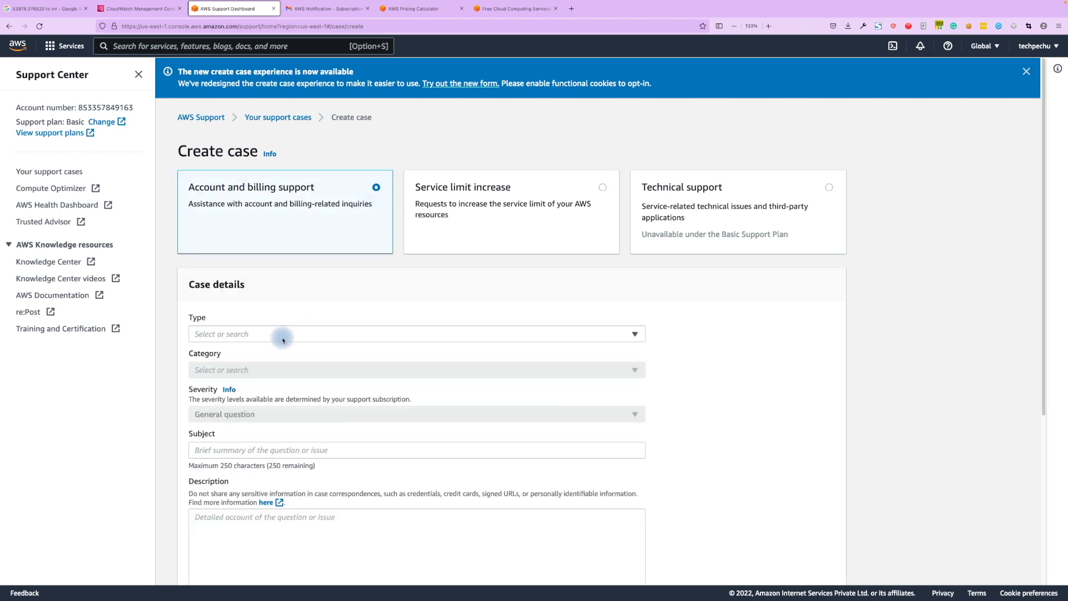